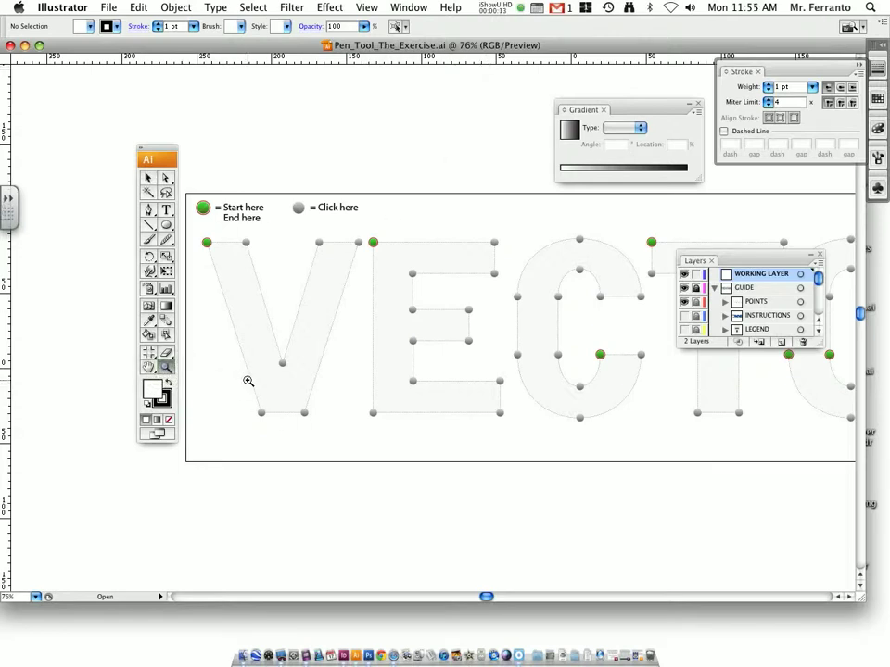
Step: Close the Gradient and Layers panels, clear the toolbox from the artwork, and examine the legend's green start/end marker
left_click_drag(191, 190, 365, 434)
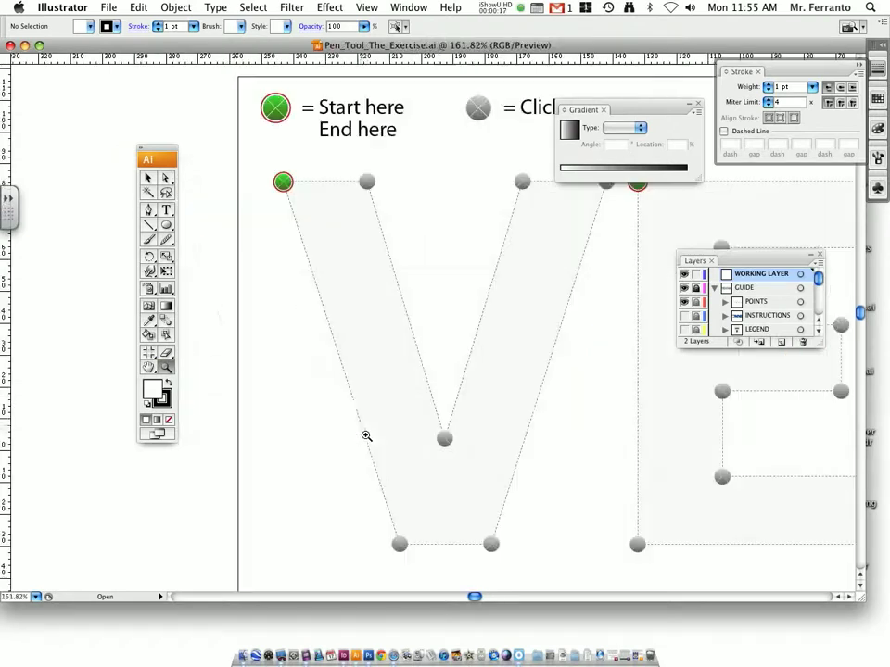
left_click(698, 104)
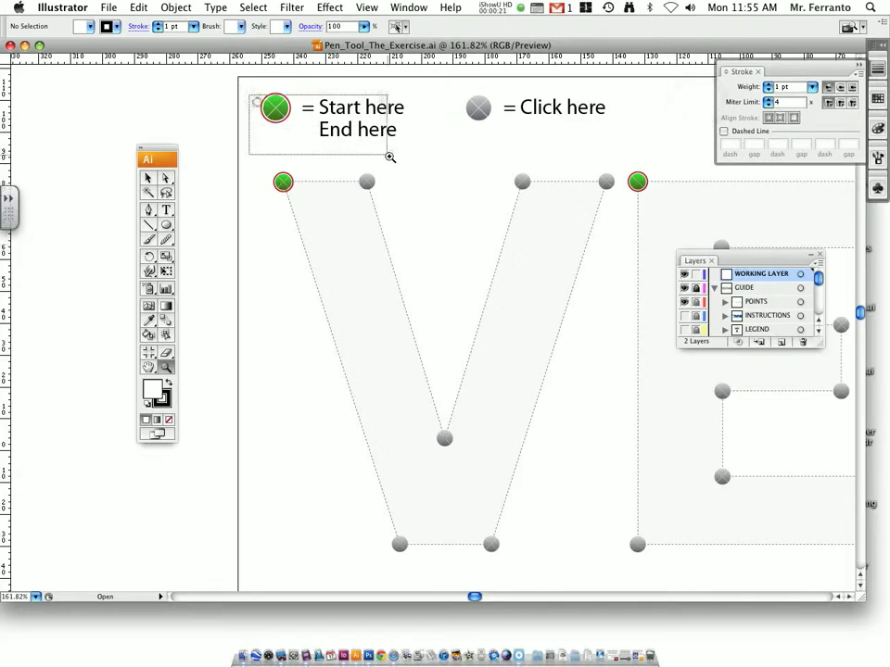
left_click_drag(415, 159, 416, 159)
left_click_drag(170, 155, 68, 163)
left_click(819, 255)
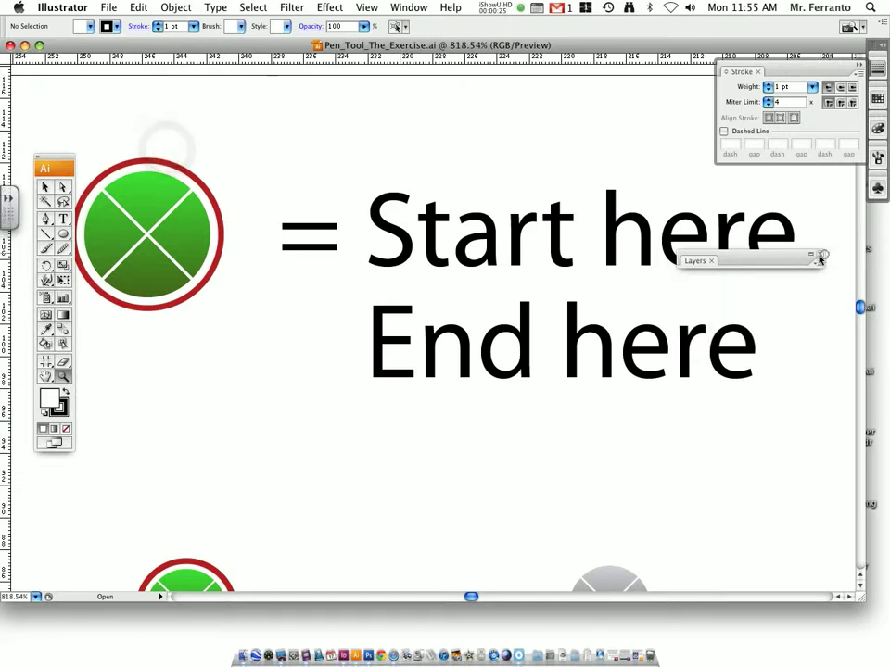
left_click(821, 256)
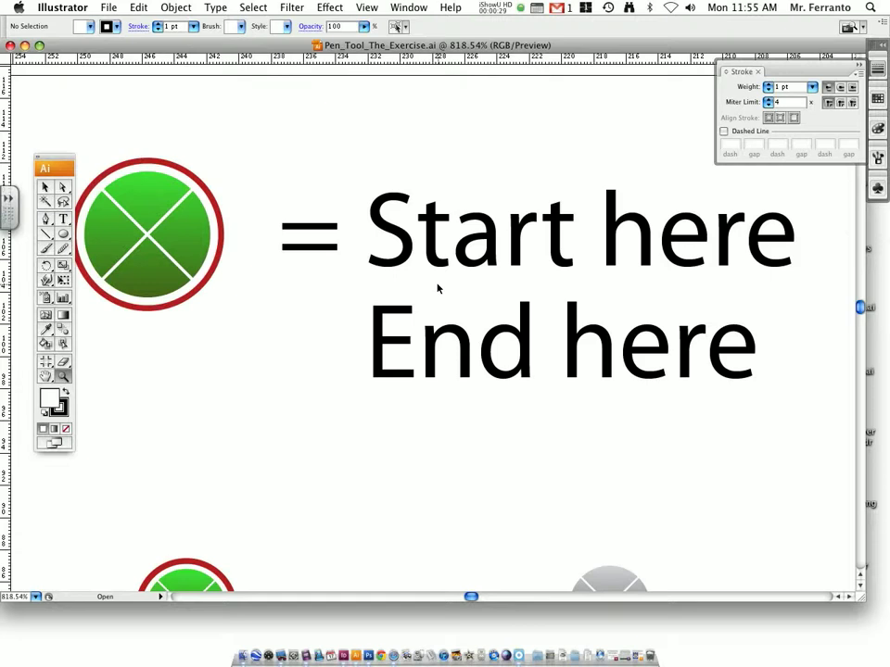
Step: Frame the V guide with the toolbox beside it, and set up the Pen tool with the fill set to None
key("super+minus")
key("super+minus")
key("super+minus")
key("super+minus")
left_click_drag(440, 444, 405, 165)
key("super+minus")
key("super+minus")
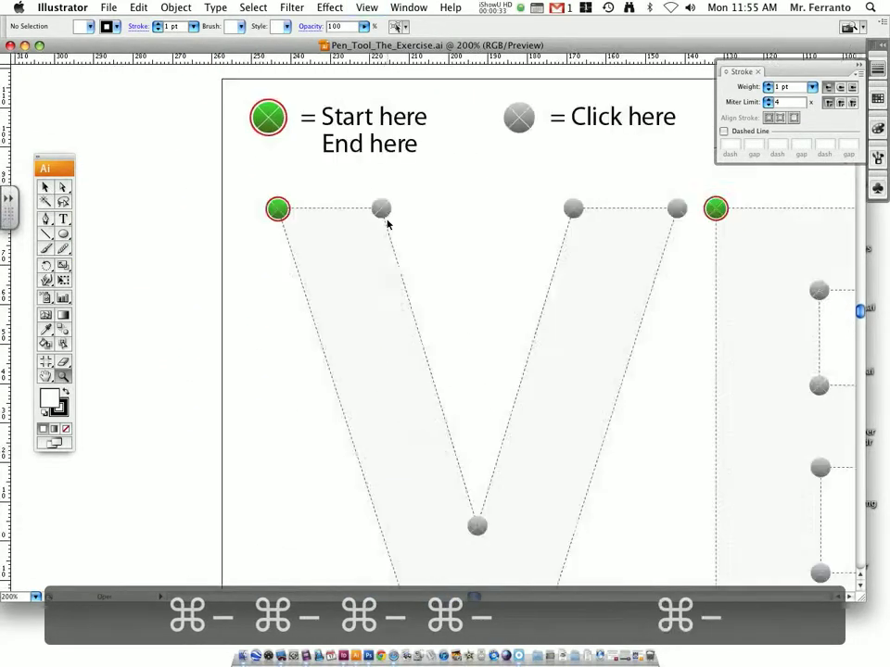
left_click_drag(475, 337, 423, 270)
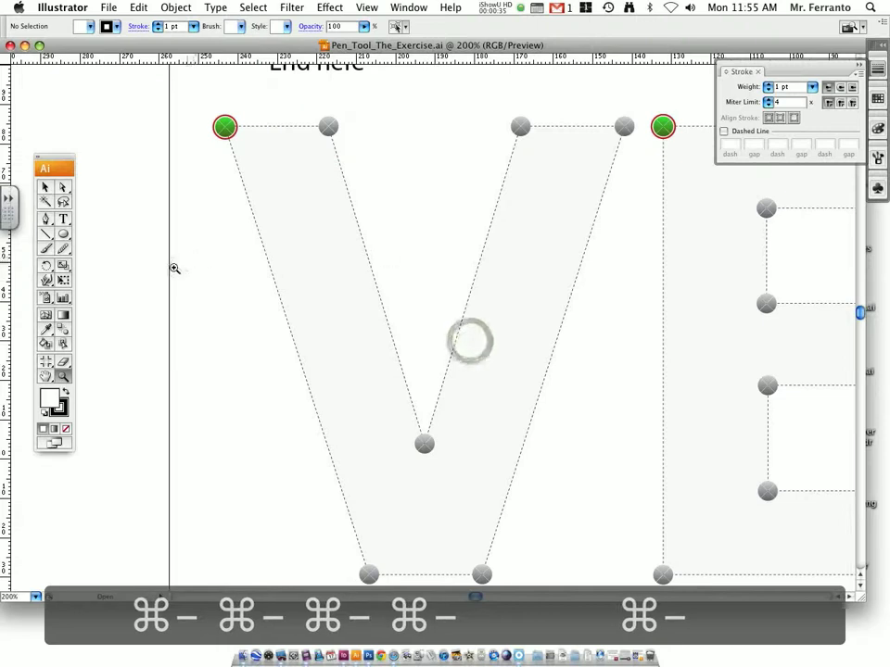
left_click_drag(64, 162, 173, 129)
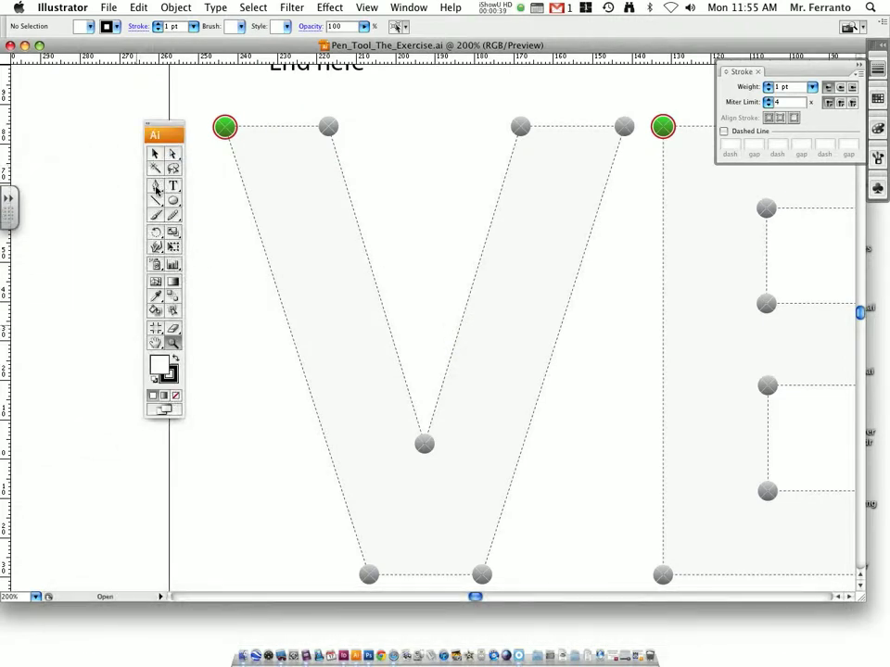
left_click(157, 189)
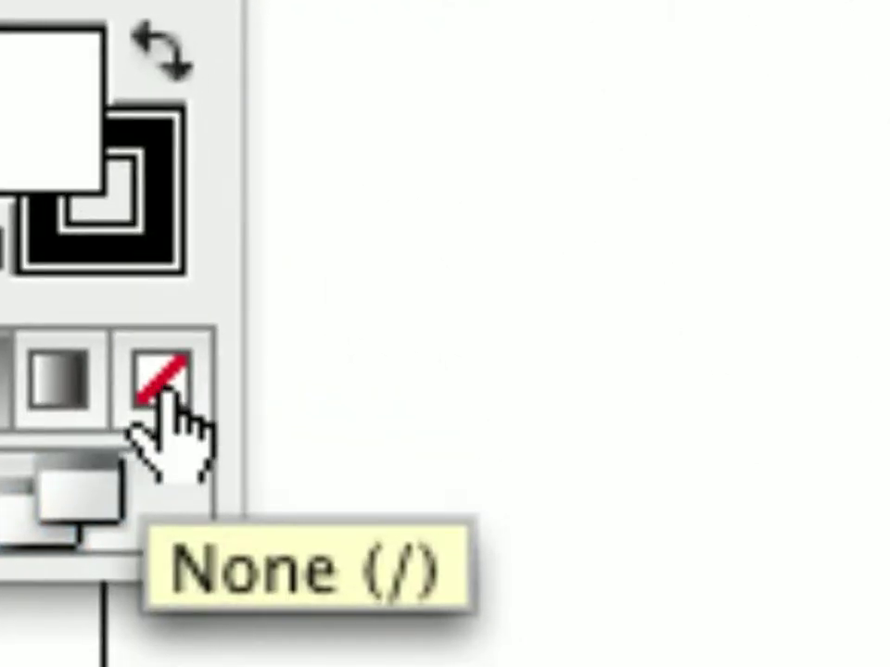
left_click(166, 387)
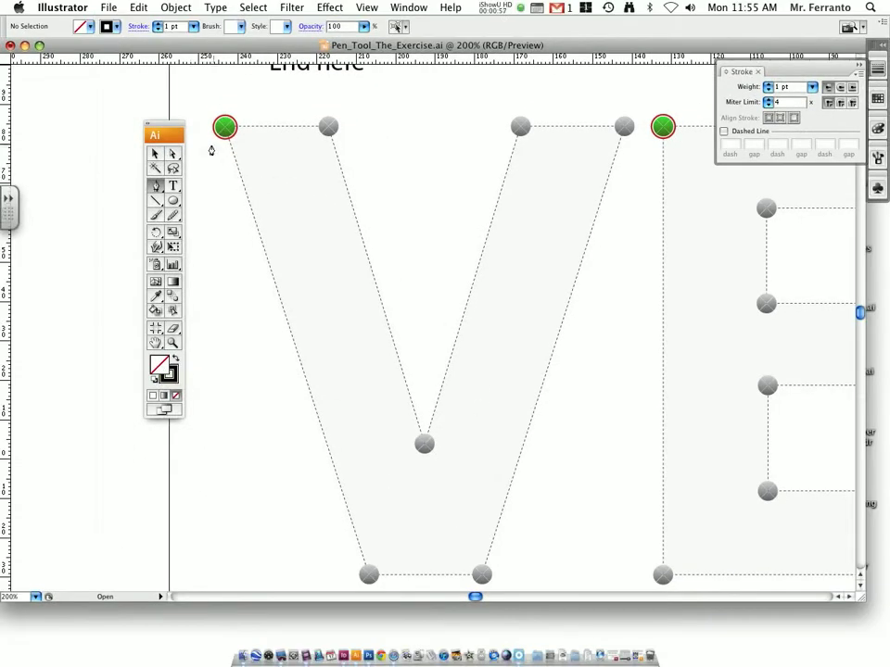
Step: Trace the V guide with straight Pen tool segments from its green start point around to the lower-left gray point
left_click(224, 131)
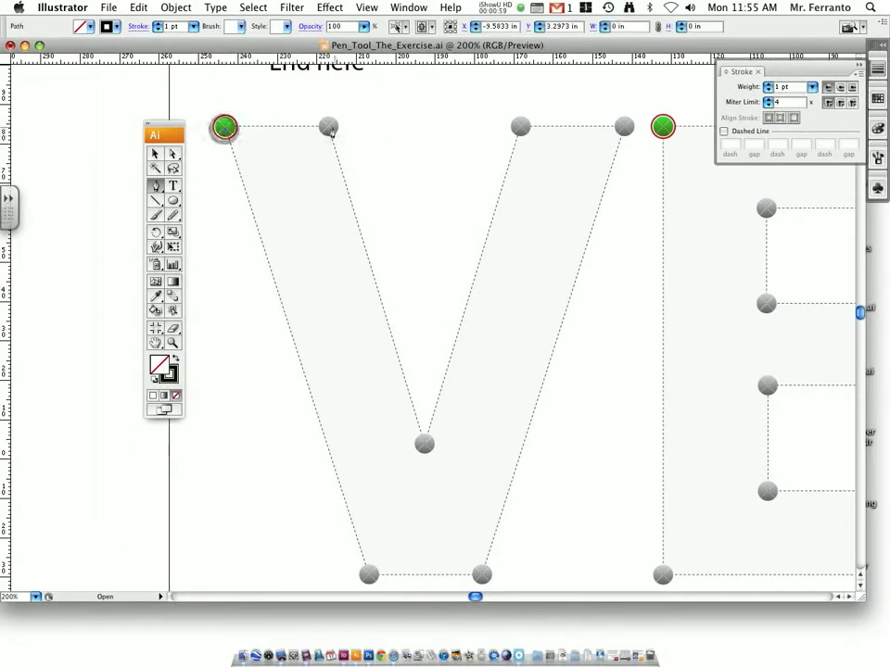
left_click(328, 128)
left_click(423, 445)
left_click(521, 127)
left_click(624, 128)
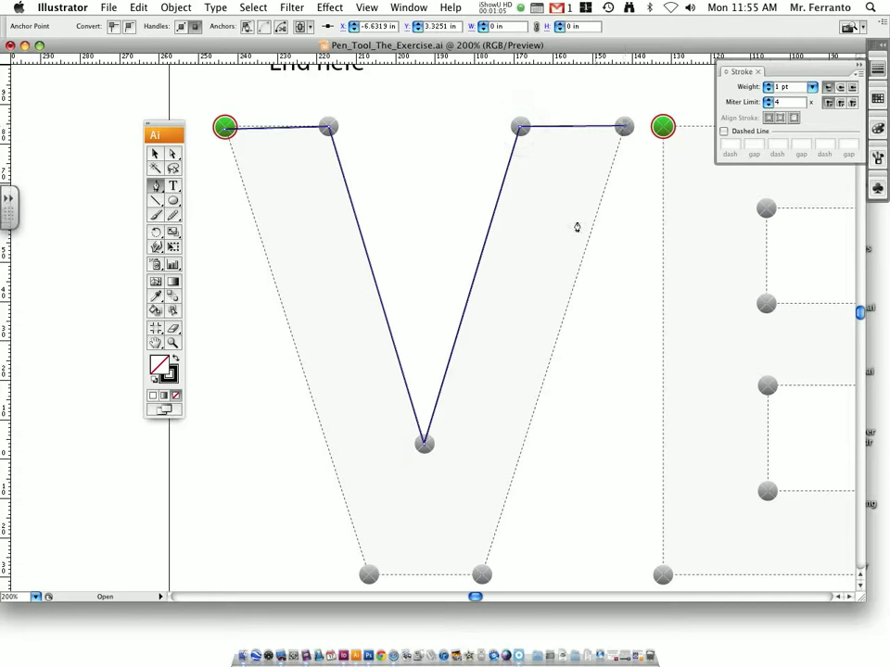
left_click(480, 576)
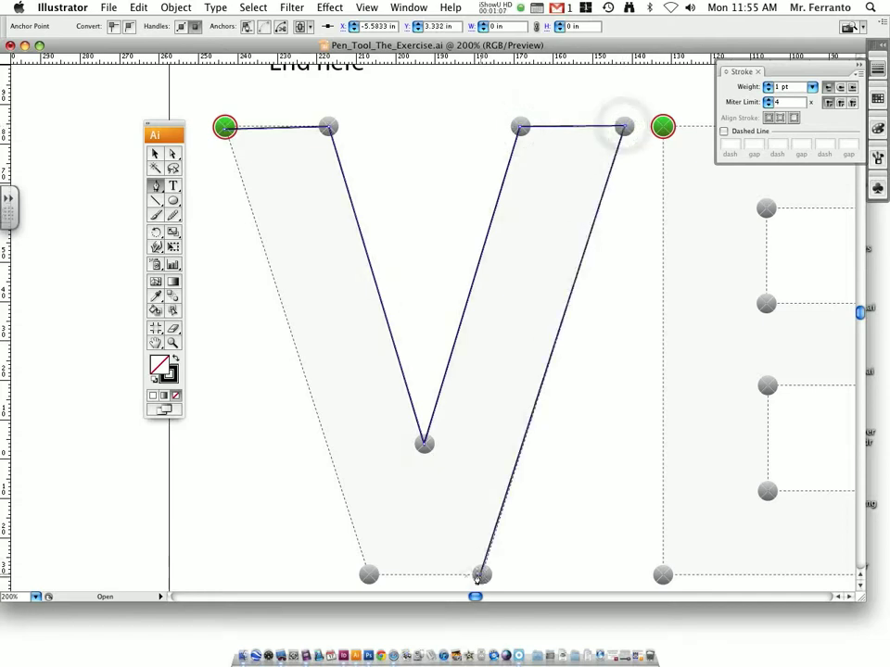
left_click(368, 576)
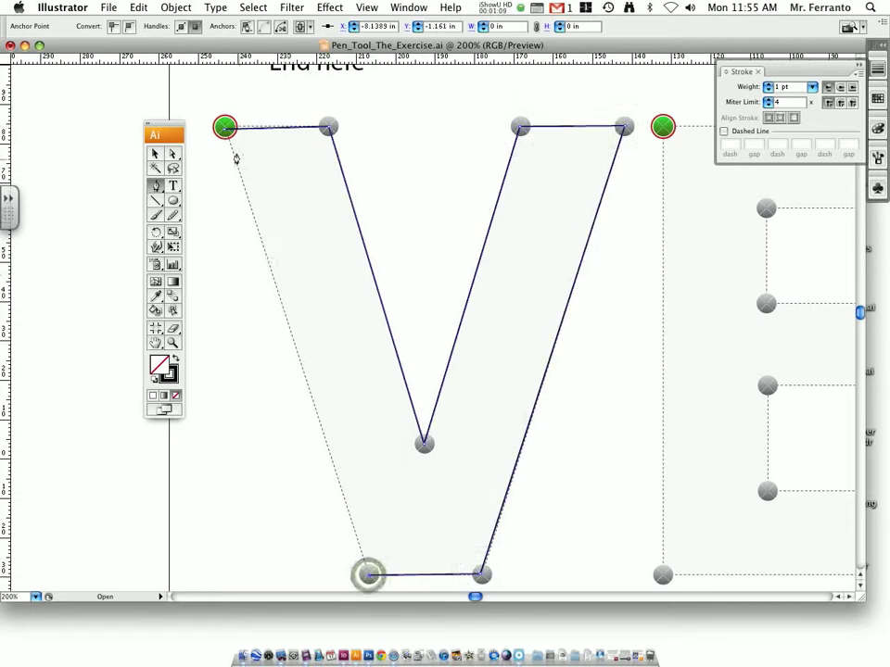
Step: Examine the open V path's starting anchor at the green marker up close
scroll(224, 129, "up", 10)
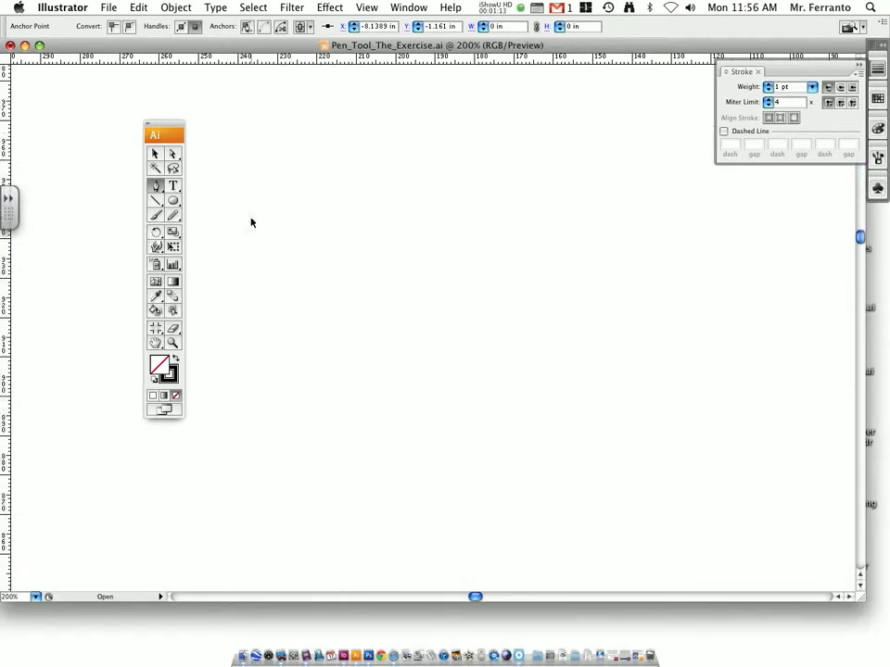
key("super+0")
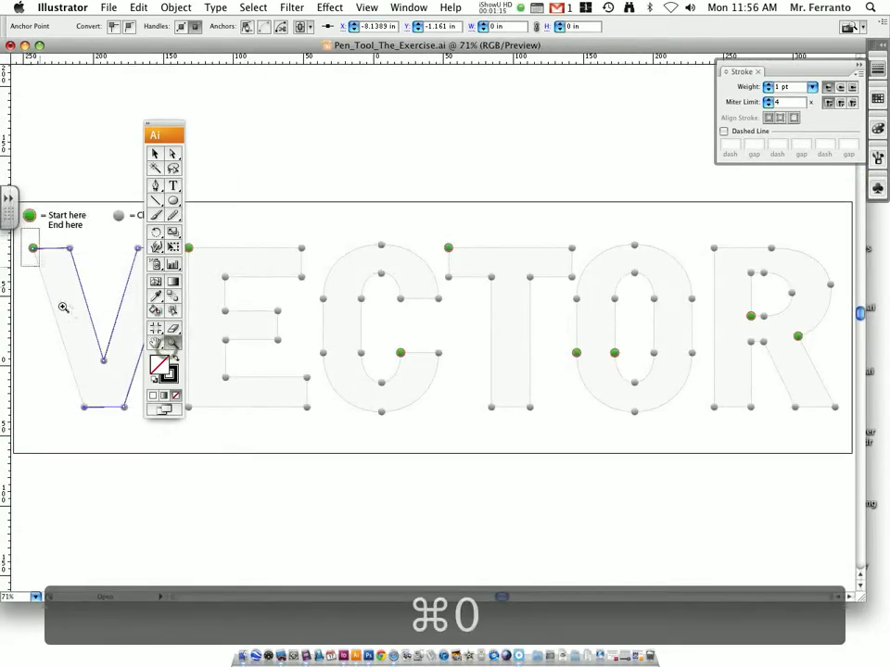
left_click_drag(29, 243, 188, 411)
scroll(278, 204, "up", 1)
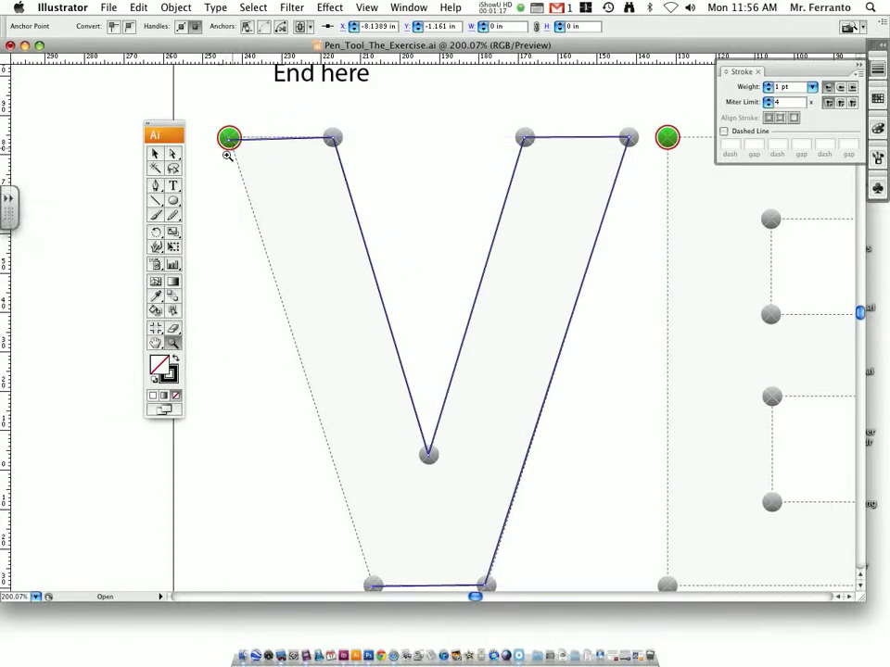
key("v")
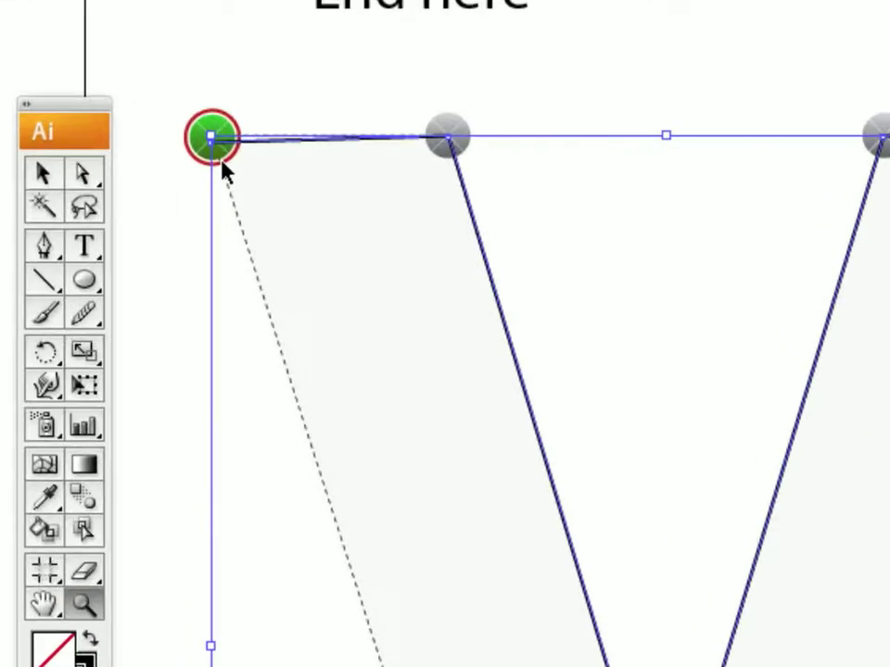
key("z")
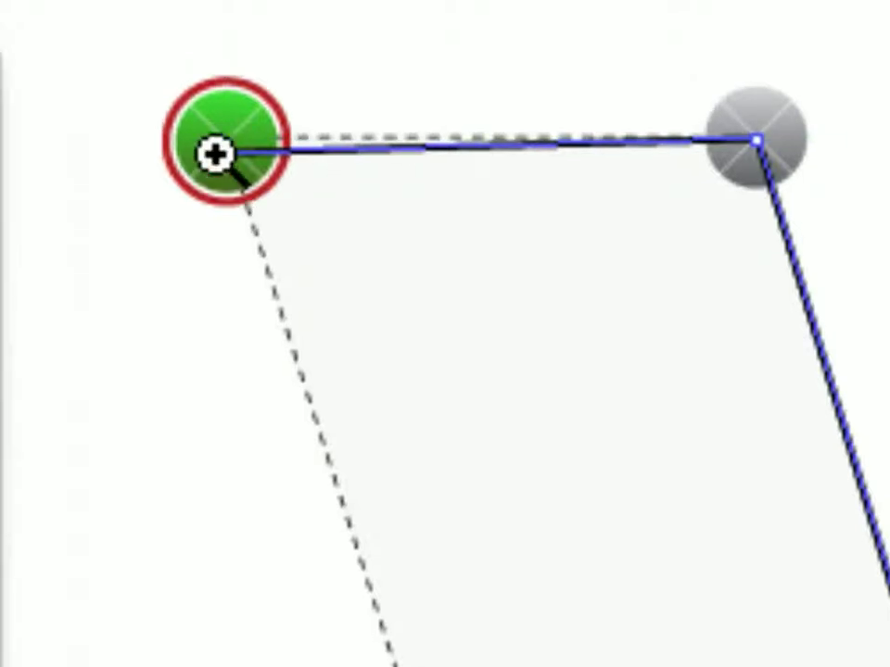
key("v")
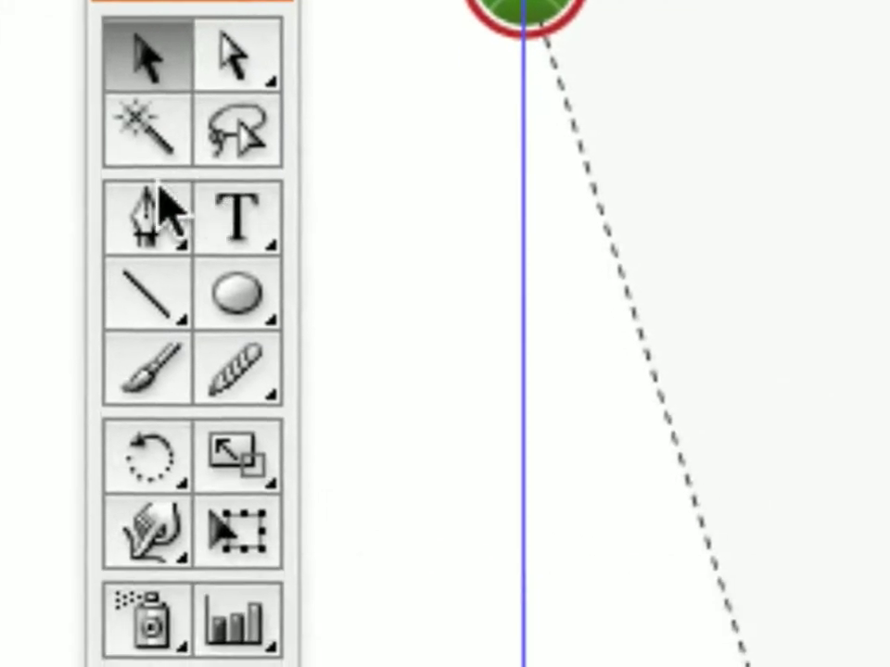
left_click(151, 205)
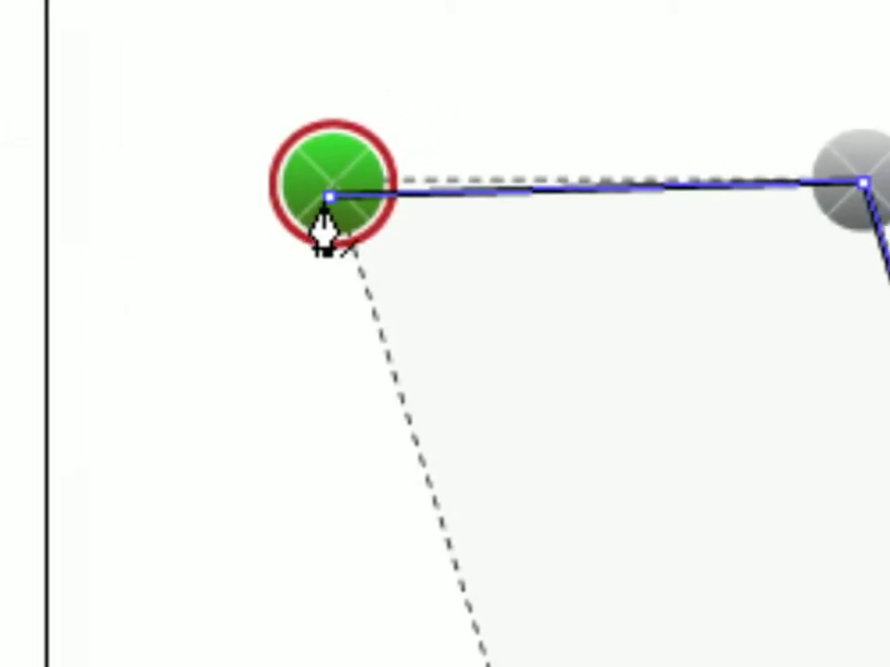
left_click(326, 202)
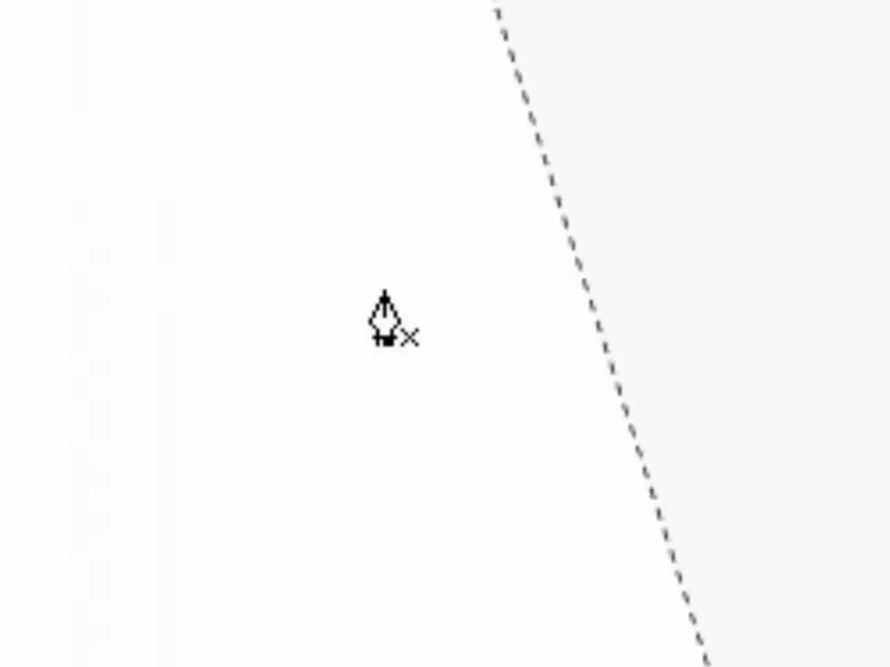
Step: Resume the open V path from its lower-left end anchor and close it at the green starting point with the Pen tool
key("super+0")
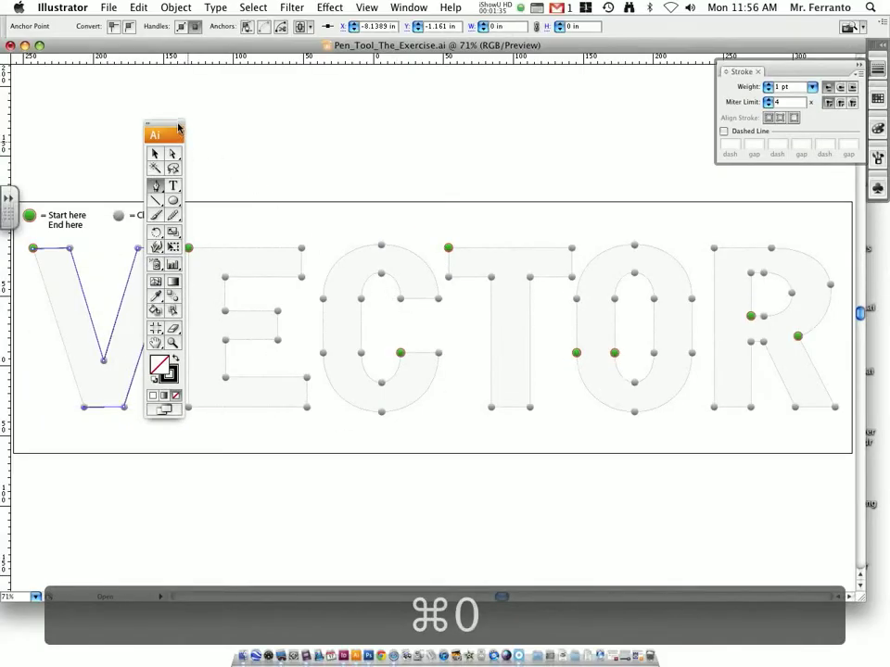
left_click_drag(179, 127, 252, 131)
left_click(245, 346)
left_click_drag(28, 224, 185, 411)
left_click_drag(243, 127, 197, 134)
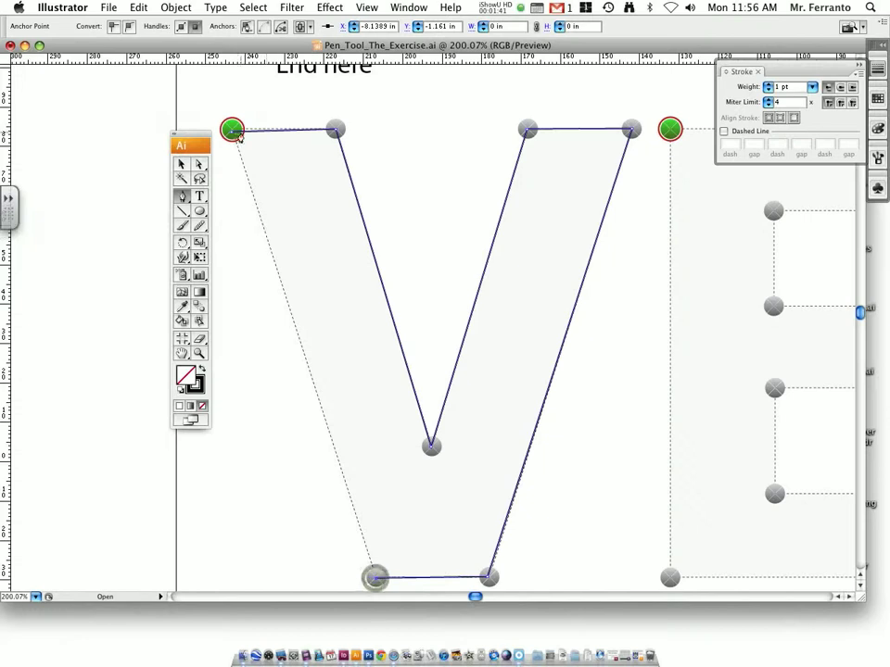
scroll(231, 139, "up", 2)
left_click(232, 164)
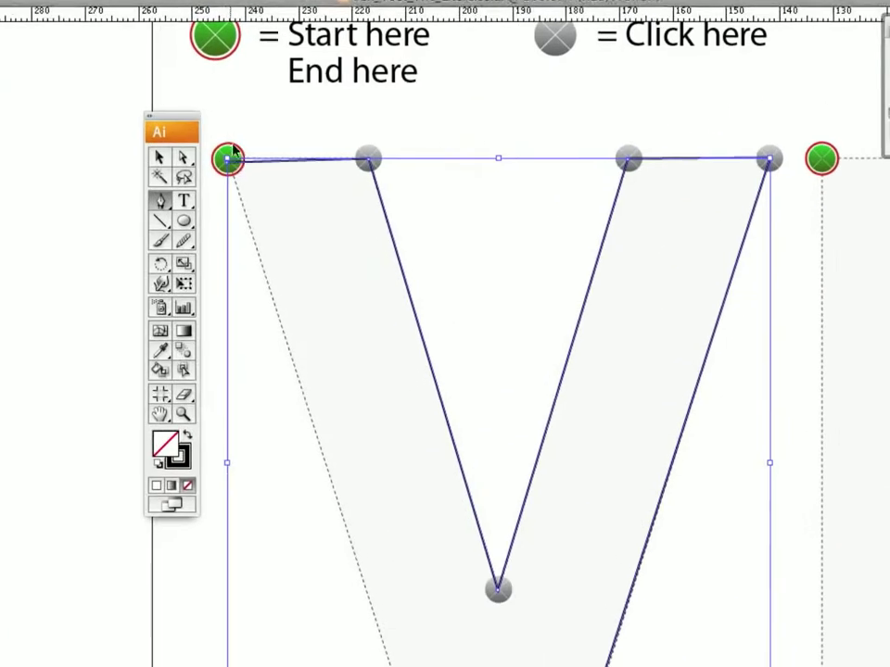
scroll(570, 516, "down", 5)
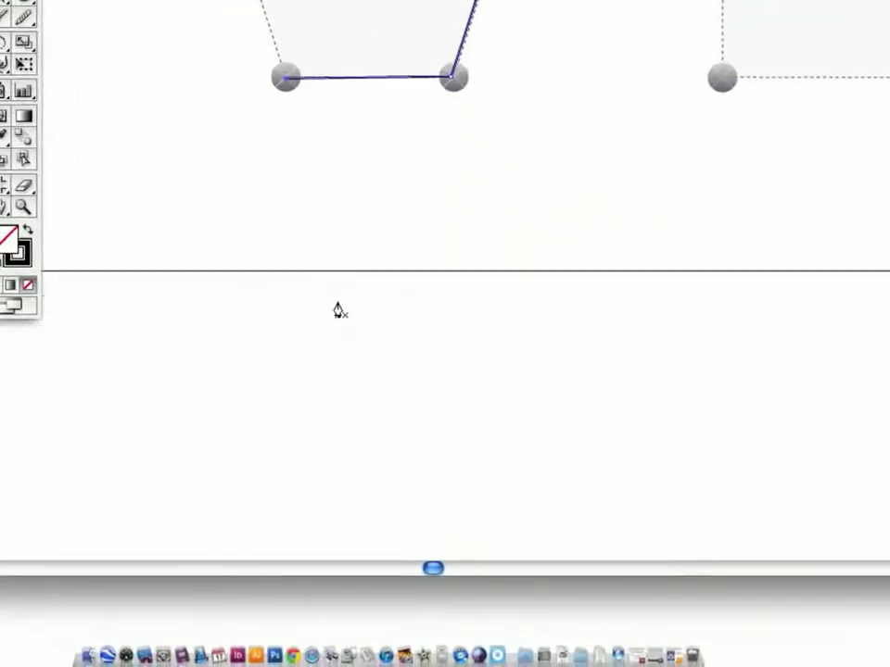
left_click(316, 195)
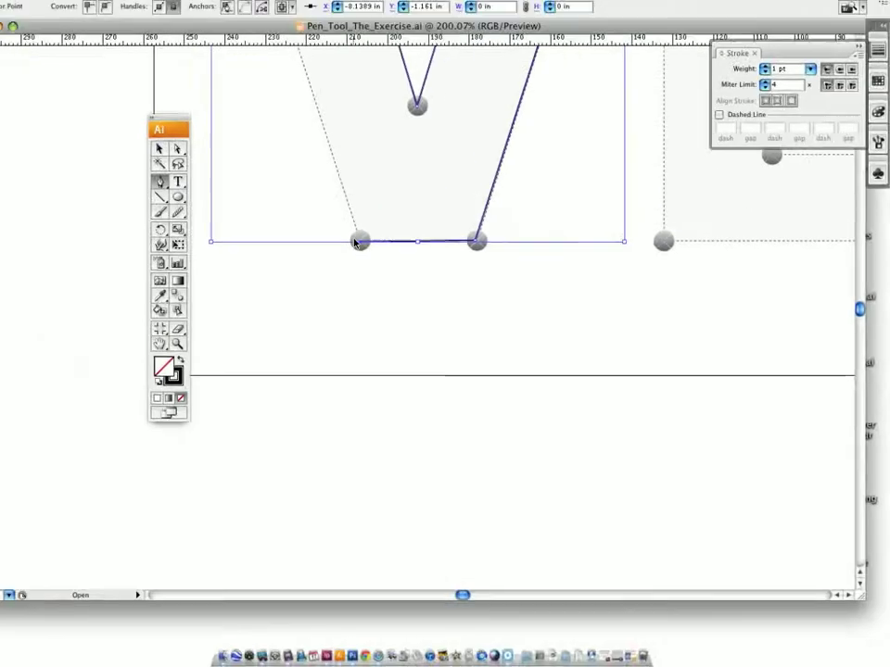
key("space")
left_click_drag(324, 183, 383, 442)
scroll(399, 372, "up", 5)
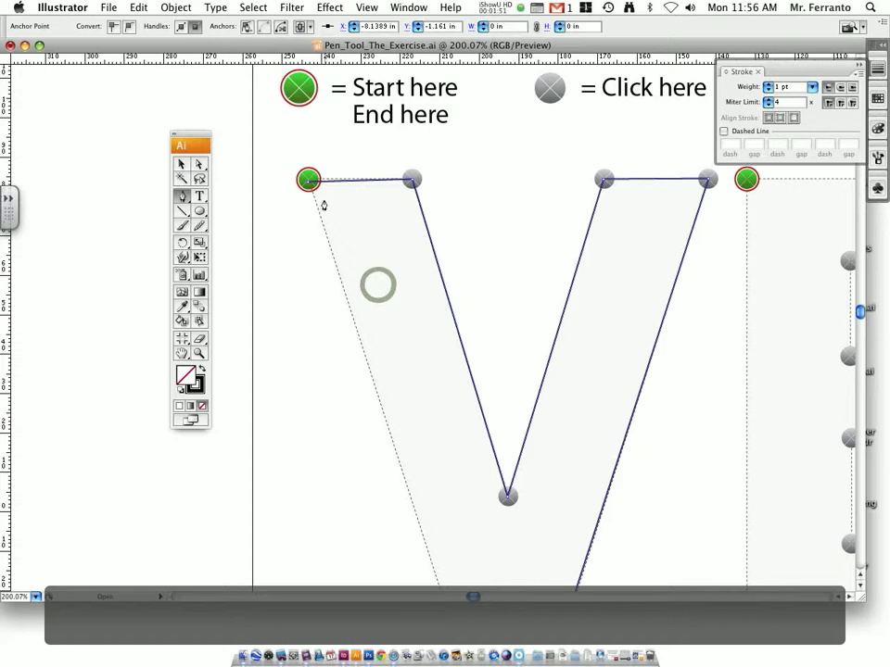
left_click(308, 182)
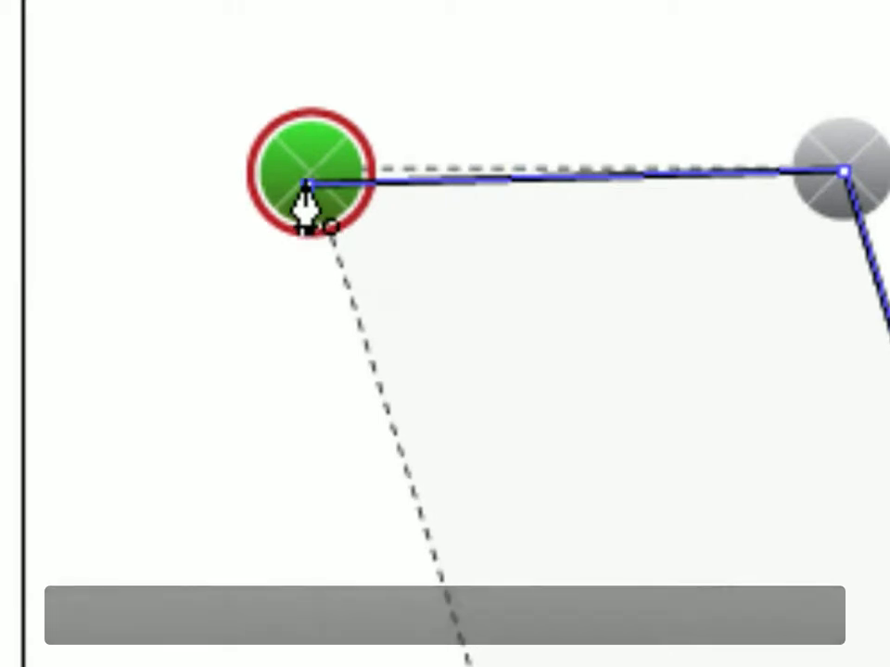
left_click(306, 178)
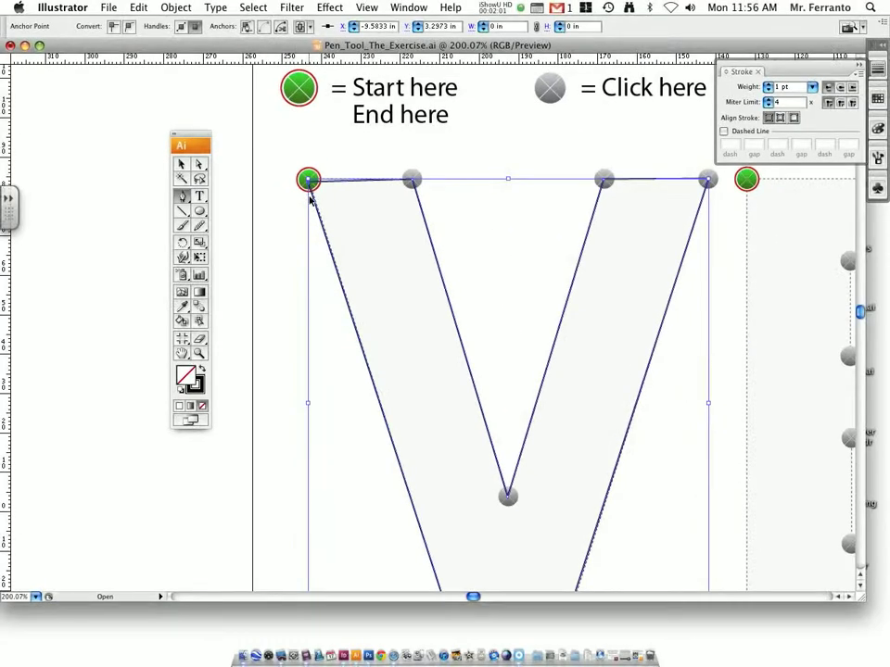
Step: Check the closed V outline and its starting anchor with the Direct Selection tool, then leave the path deselected
left_click_drag(465, 447, 411, 356)
left_click_drag(200, 135, 180, 128)
left_click_drag(708, 363, 617, 361)
left_click_drag(179, 135, 127, 122)
mouse_move(560, 205)
left_mouse_down()
mouse_move(503, 207)
mouse_move(559, 204)
left_mouse_up()
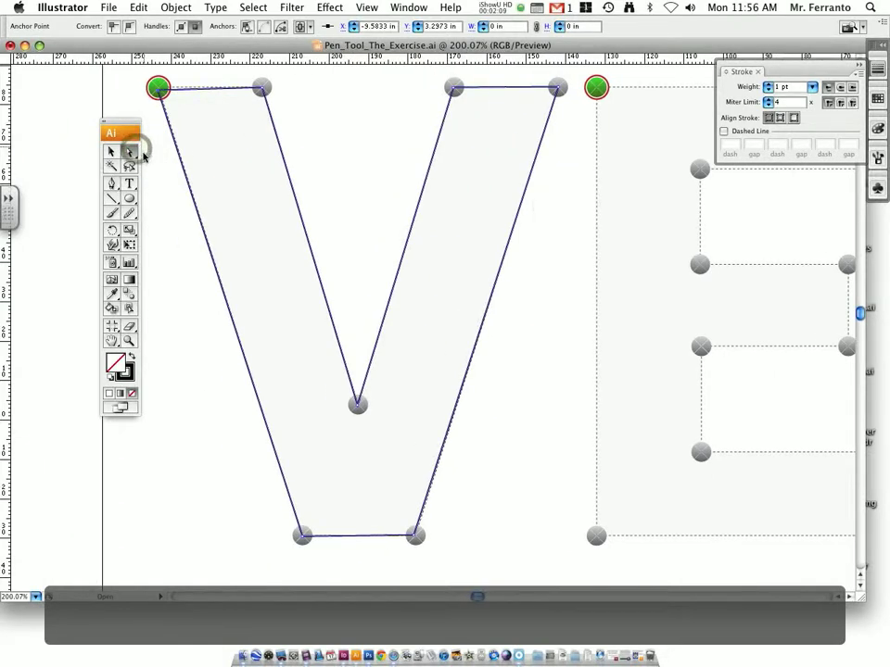
left_click(157, 96)
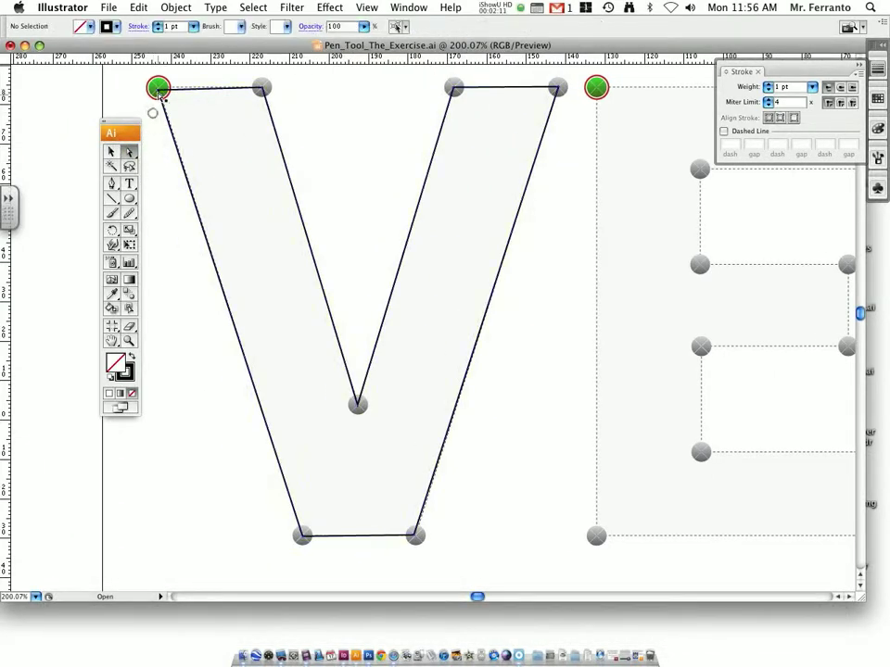
left_click(158, 89)
left_click(348, 131)
Step: Start the E path at its green start point with the Pen tool and trace the upper arm down to the middle arm's inner corner
left_click_drag(669, 445, 482, 440)
left_click(110, 184)
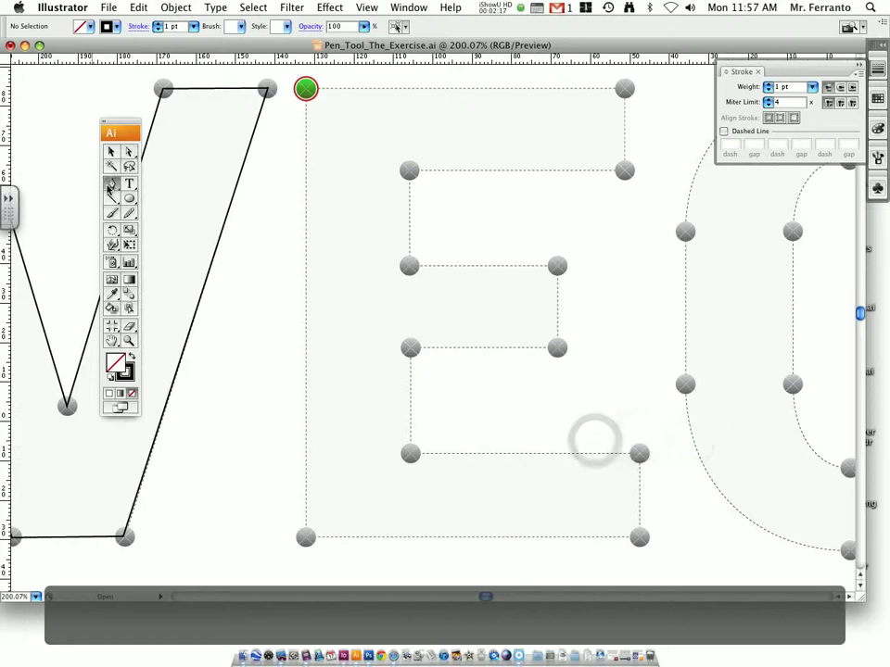
left_click(306, 90)
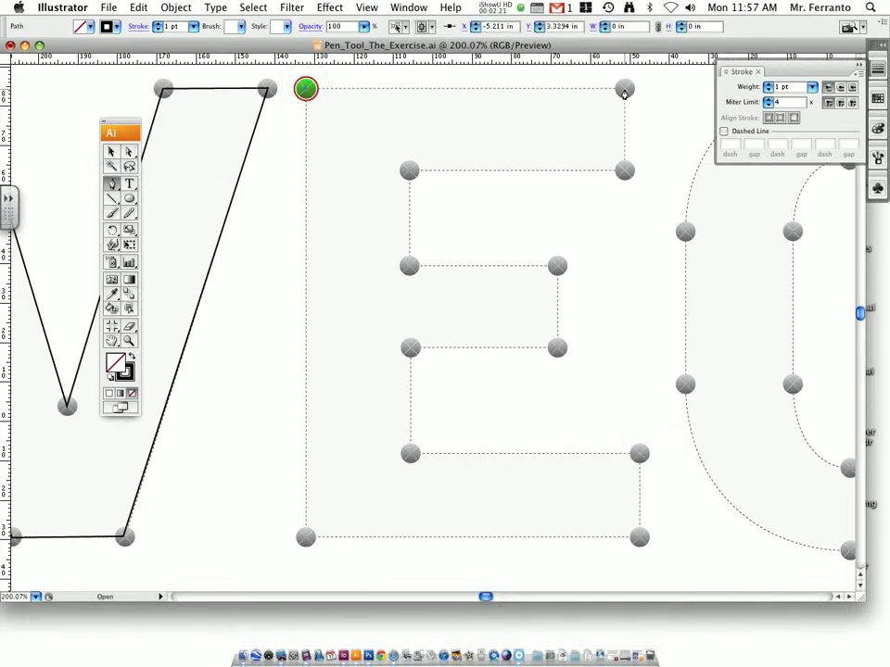
left_click(623, 89)
left_click(624, 170)
left_click(409, 170)
left_click(408, 267)
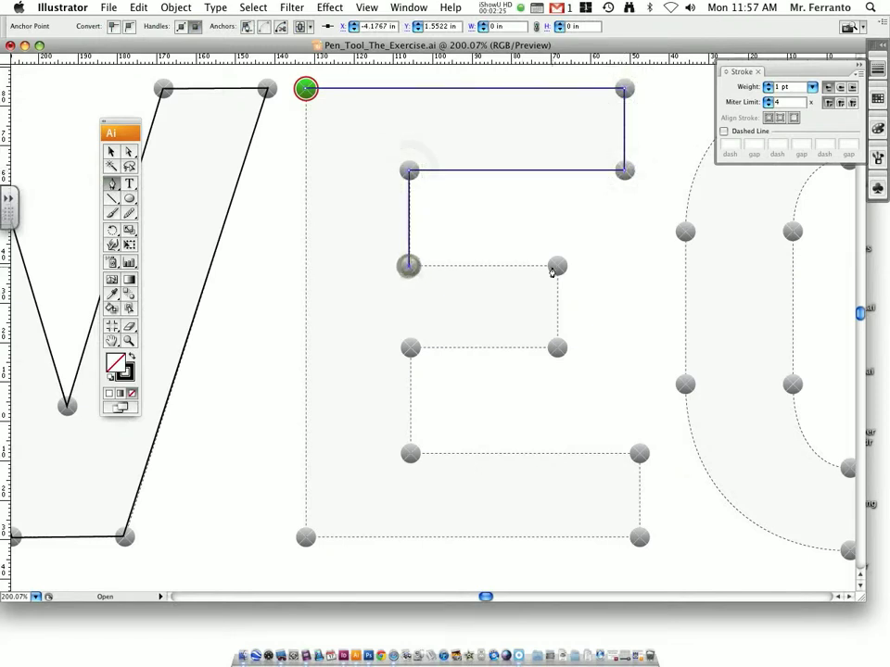
Step: Trace the E's middle and lower arms with straight segments, close the path at the green start point and deselect it
left_click(557, 266)
left_click(557, 348)
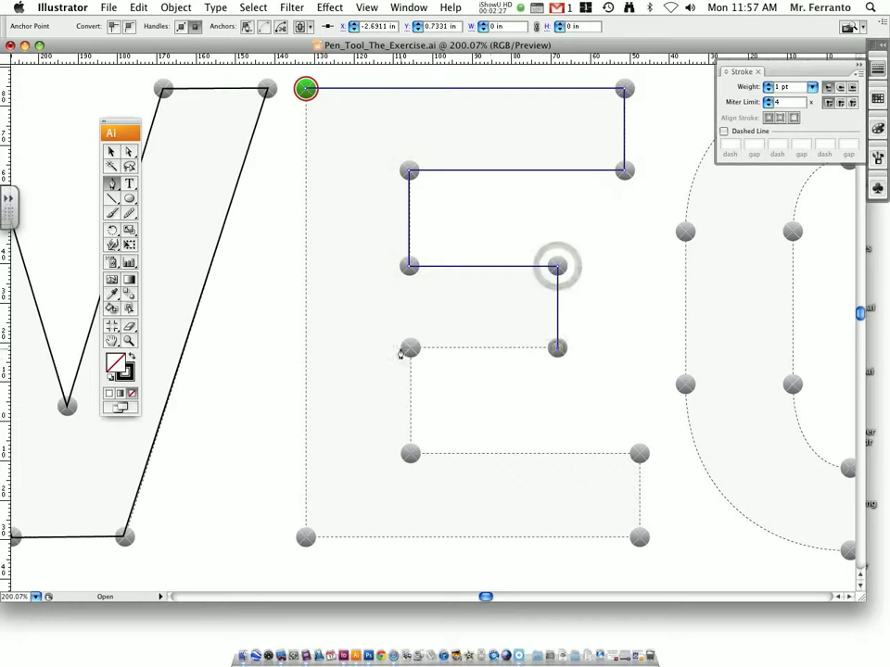
left_click(408, 348)
left_click(408, 453)
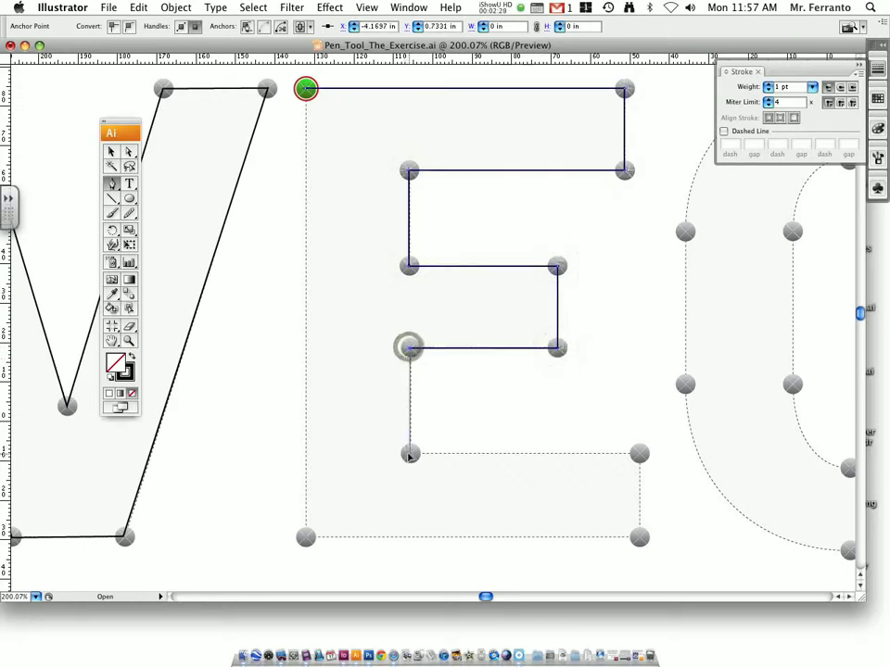
left_click(639, 453)
left_click(639, 536)
left_click(306, 538)
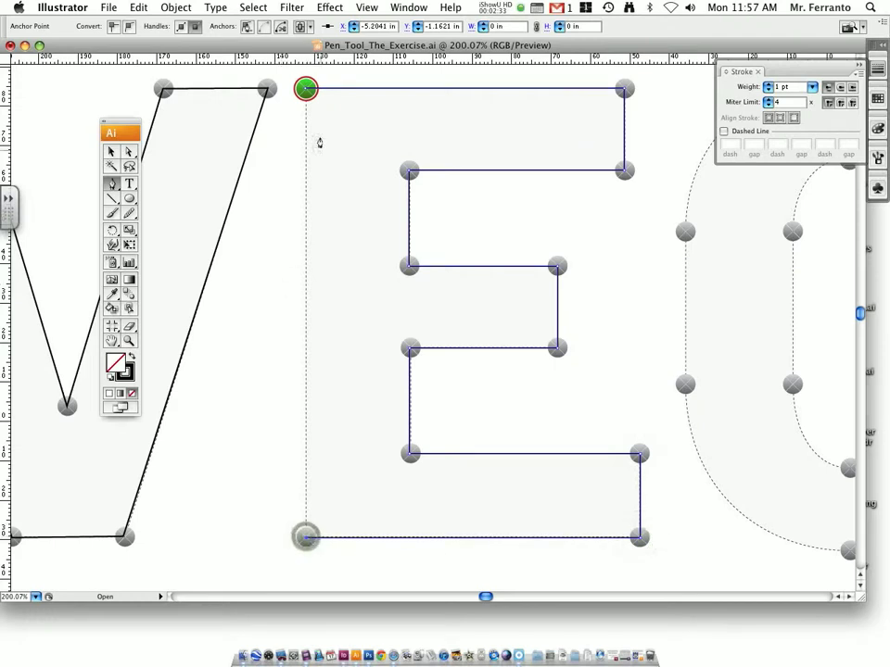
left_click(304, 90)
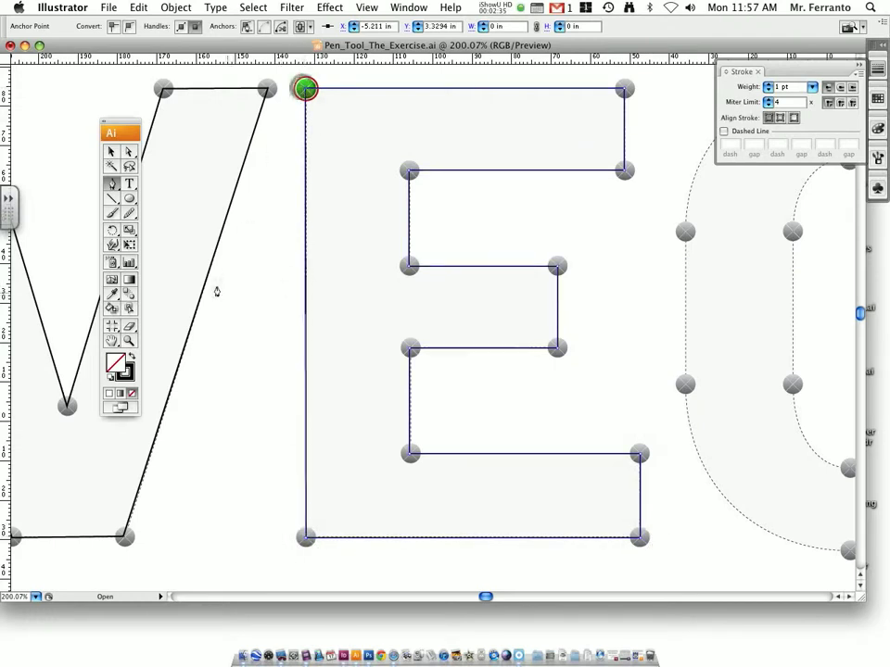
scroll(231, 299, "right", 15)
scroll(236, 279, "left", 5)
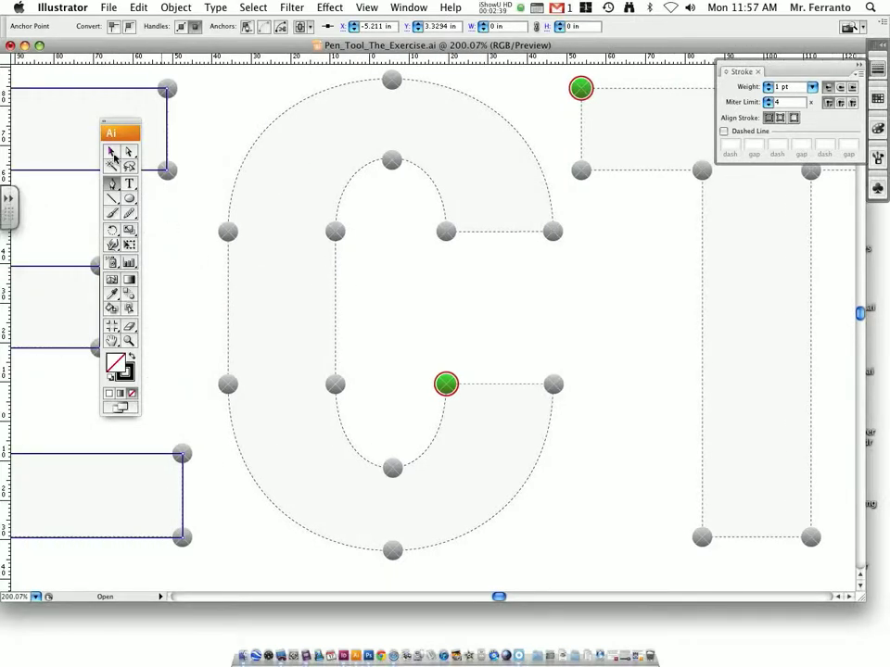
key("super+a")
Step: Start the C path at its green point with a straight lower terminal edge and trace the outer bottom curve to the lower-left gray point
scroll(468, 357, "left", 1)
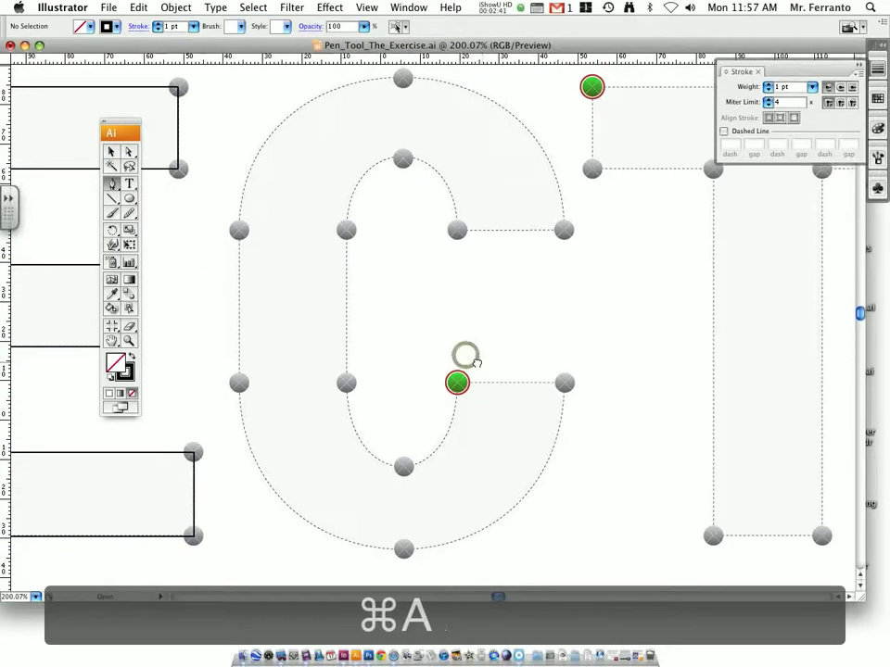
left_click_drag(477, 361, 482, 365)
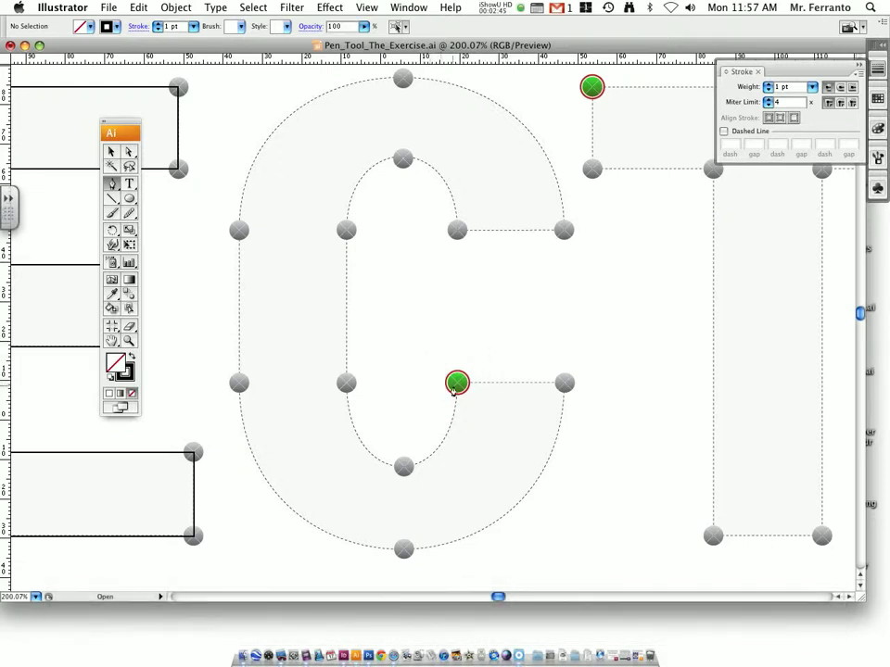
left_click(456, 383)
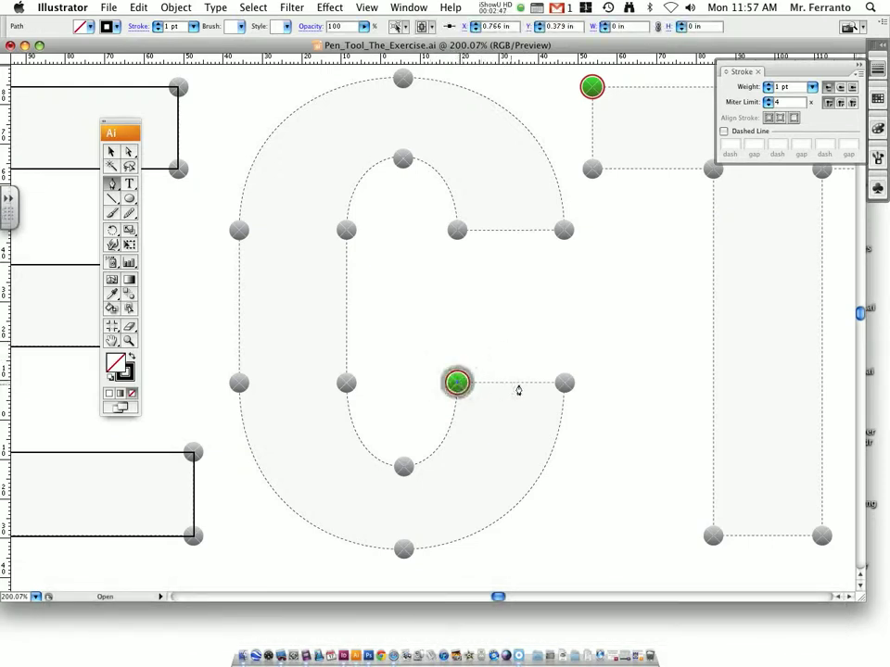
left_click(564, 387)
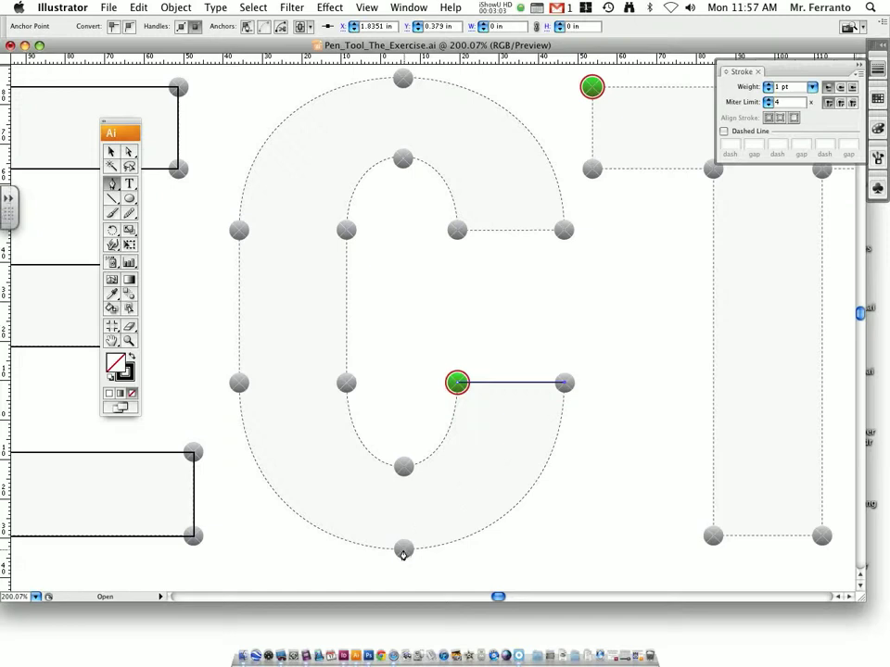
left_click_drag(369, 553, 232, 564)
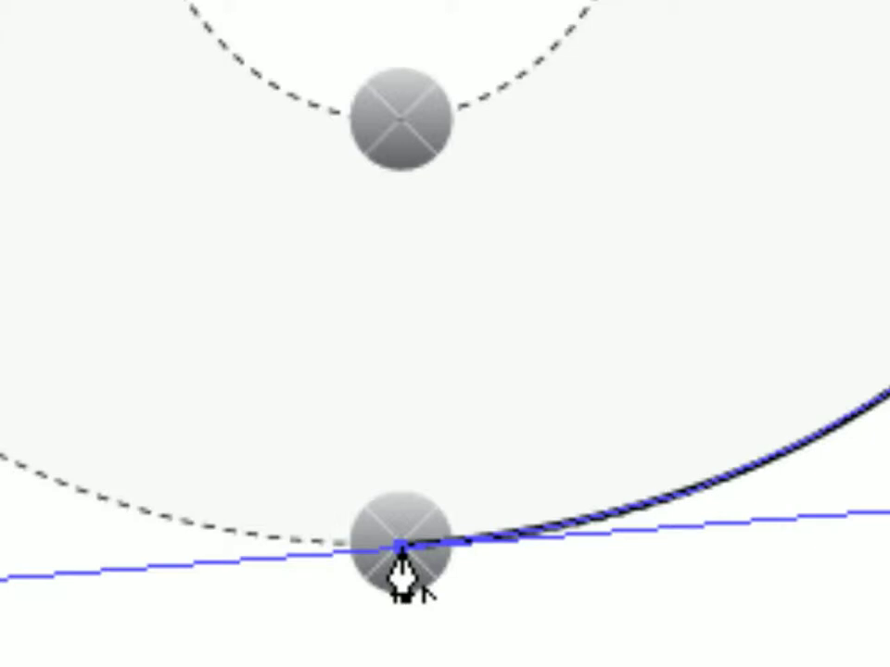
left_click(400, 549)
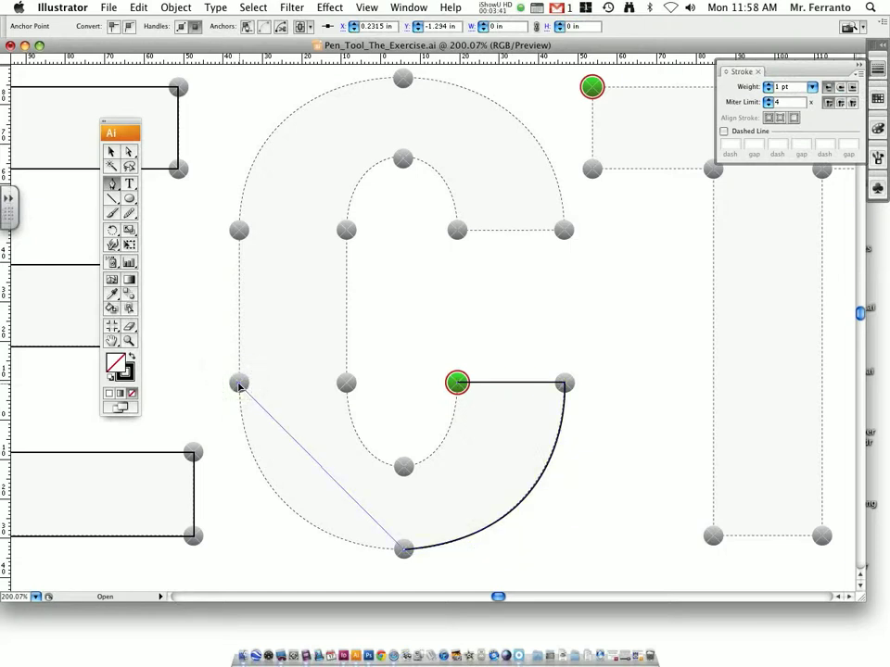
mouse_move(238, 355)
left_mouse_down()
mouse_move(245, 301)
mouse_move(236, 223)
left_mouse_up()
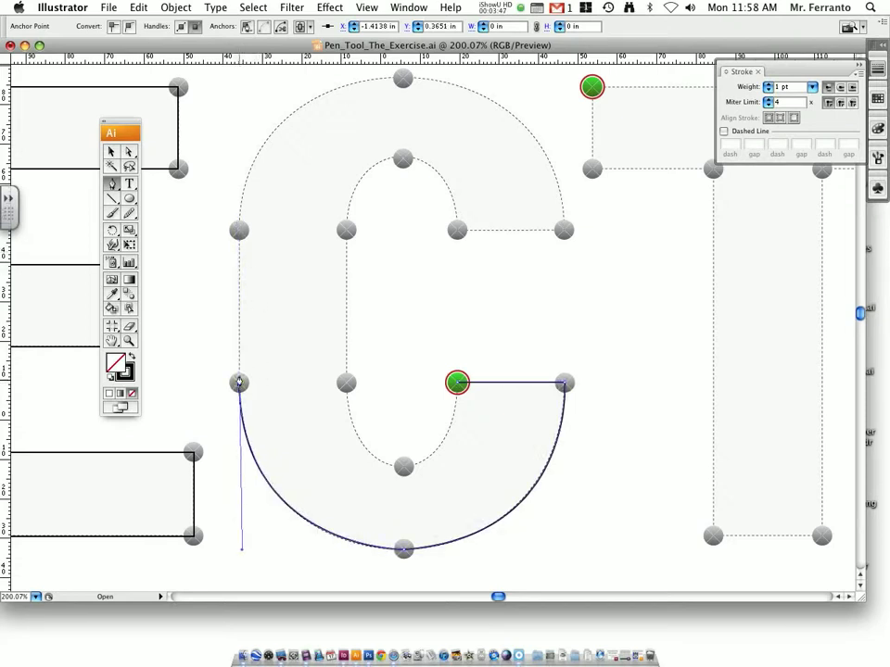
Step: Continue the C path up the straight outer left side, over the outer top curve and along the straight upper terminal edge
left_click(238, 229)
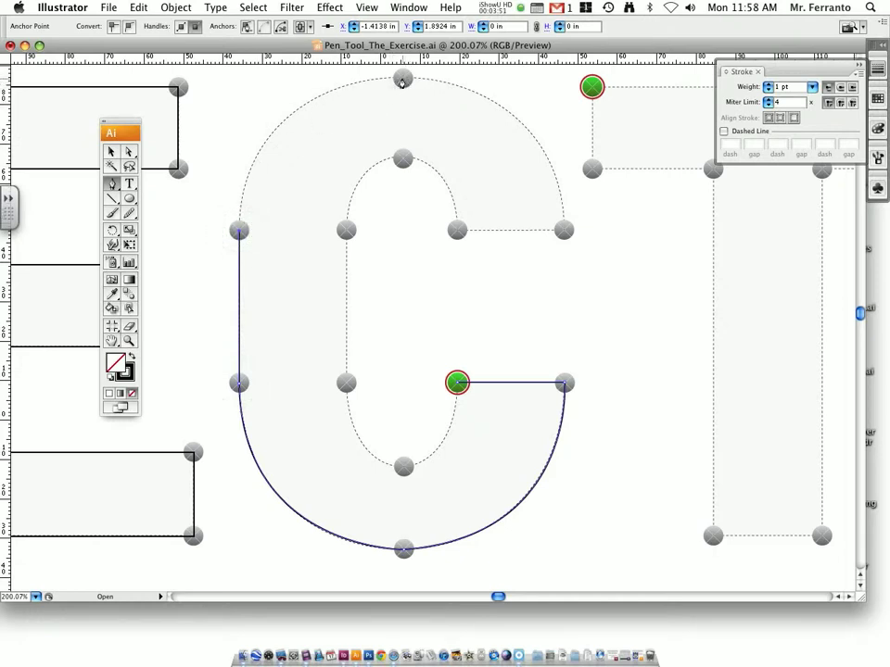
left_click_drag(403, 80, 570, 81)
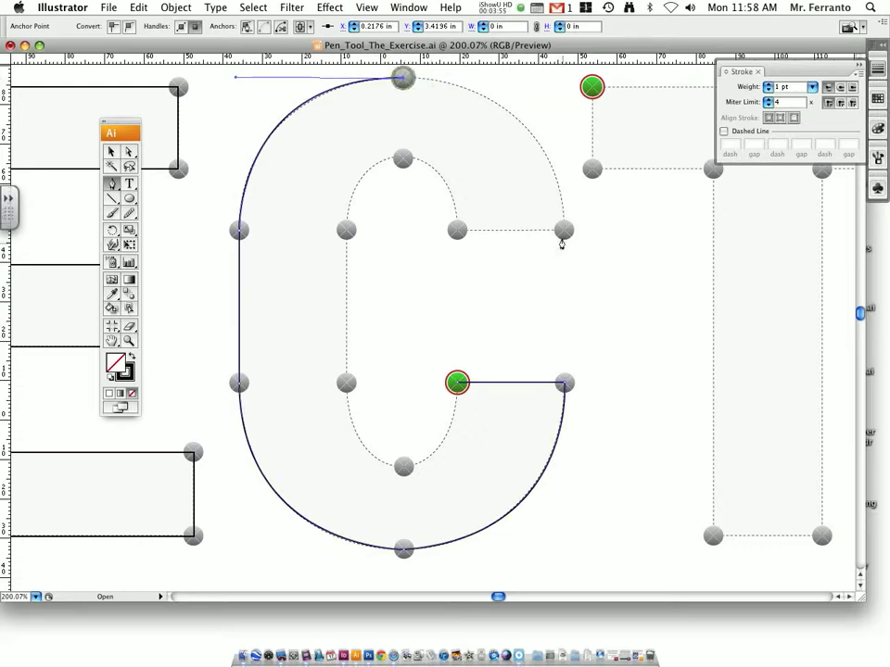
left_click_drag(563, 231, 579, 389)
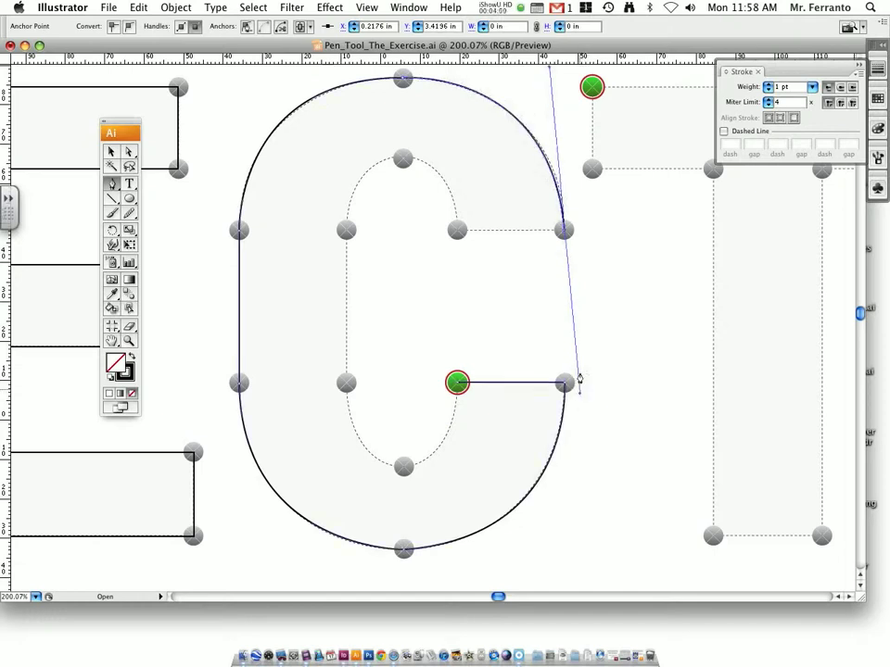
left_click(457, 232)
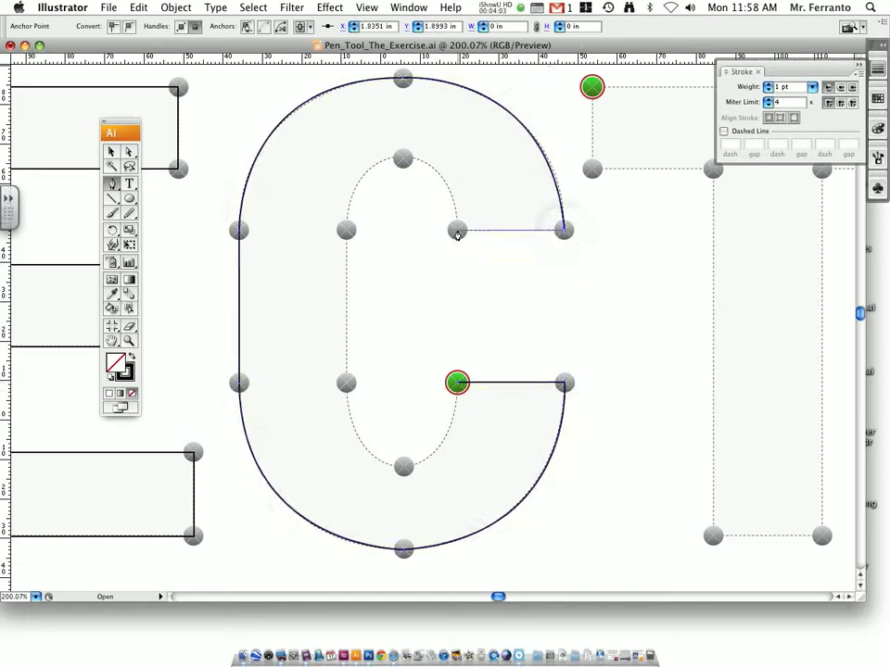
Step: Trace the C's inner top curve through its topmost gray point to the inner upper-left point, removing the outgoing handles
left_click_drag(403, 159, 349, 159)
left_click(402, 159)
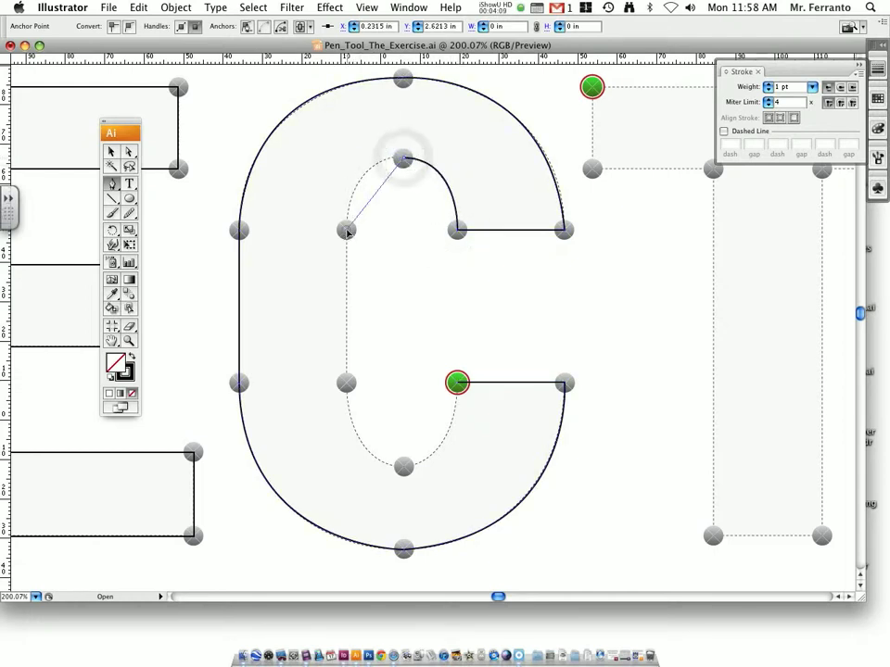
left_click_drag(346, 230, 345, 307)
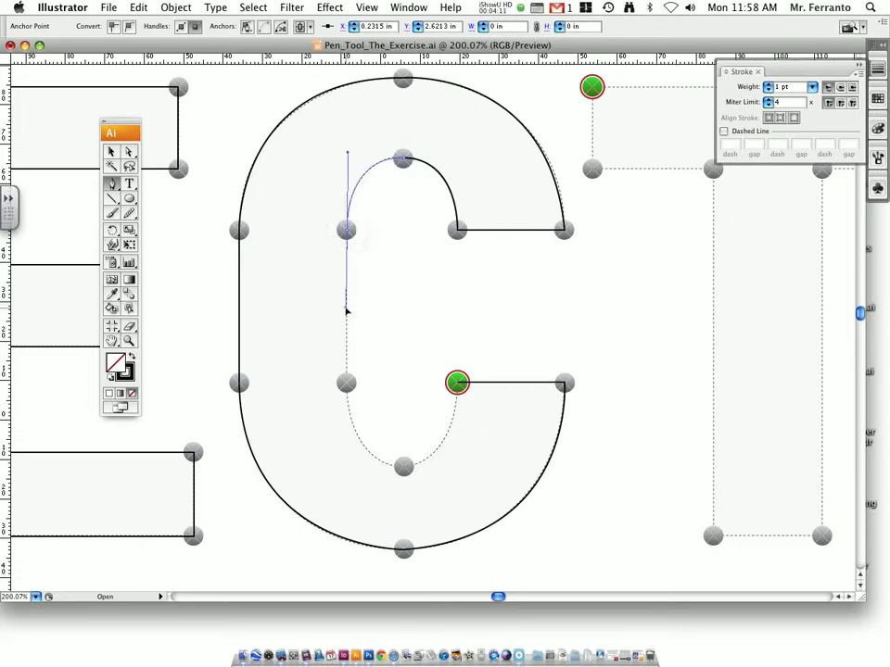
left_click(346, 231)
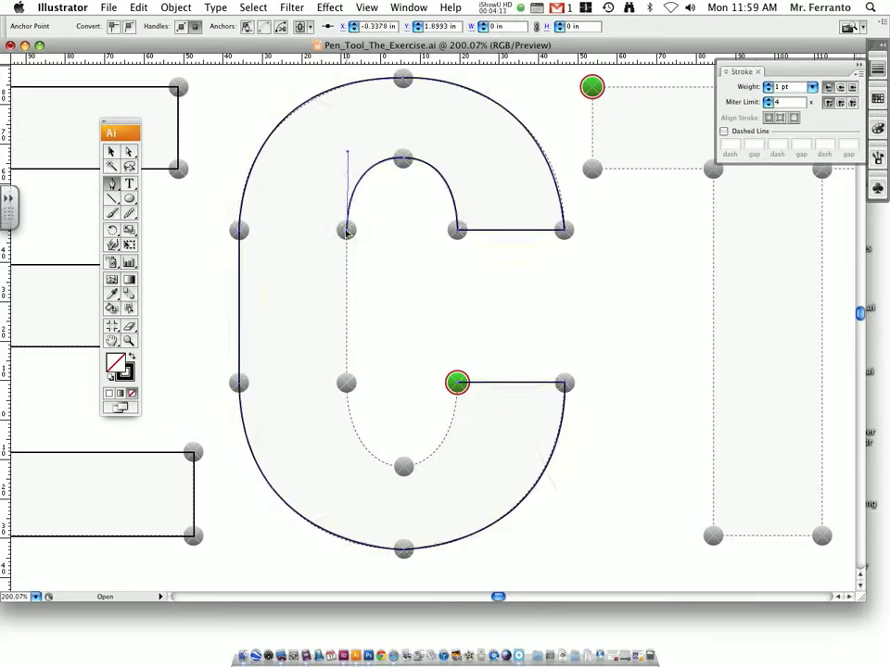
Step: Trace the C's straight inner left side and inner bottom curve, close the path at the green start point and deselect it
left_click(346, 383)
left_click_drag(403, 468, 462, 471)
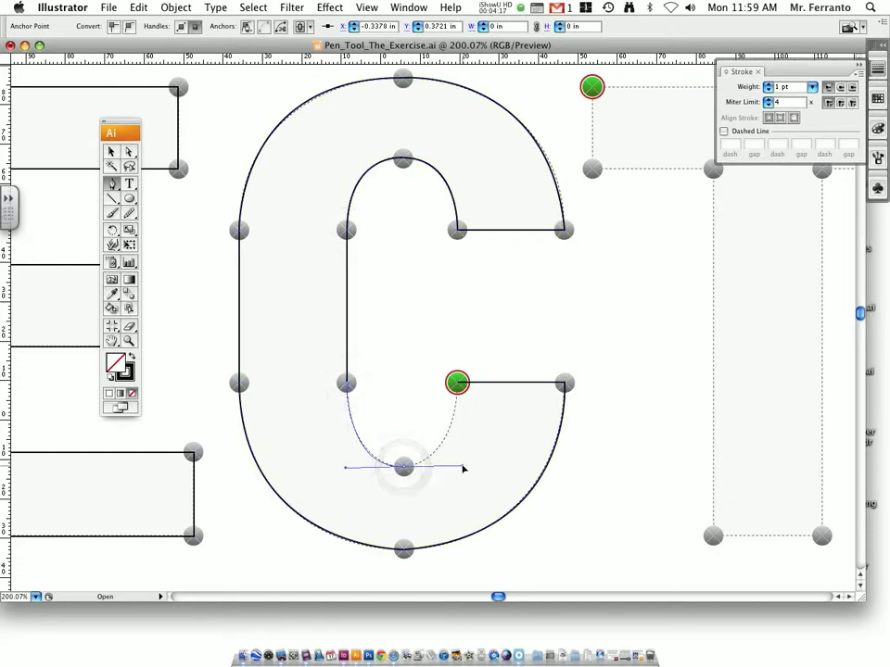
left_click(404, 468)
left_click_drag(457, 383, 454, 311)
key("ctrl+shift+a")
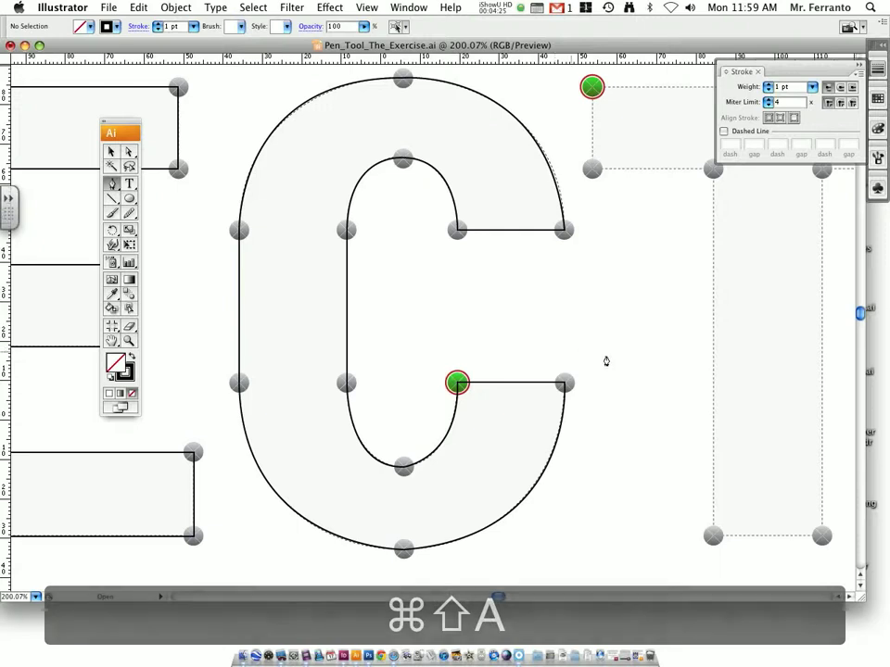
Step: Trace the T guide from its green start point across the crossbar and down the stem's right side to the lower-left stem corner
scroll(568, 349, "right", 10)
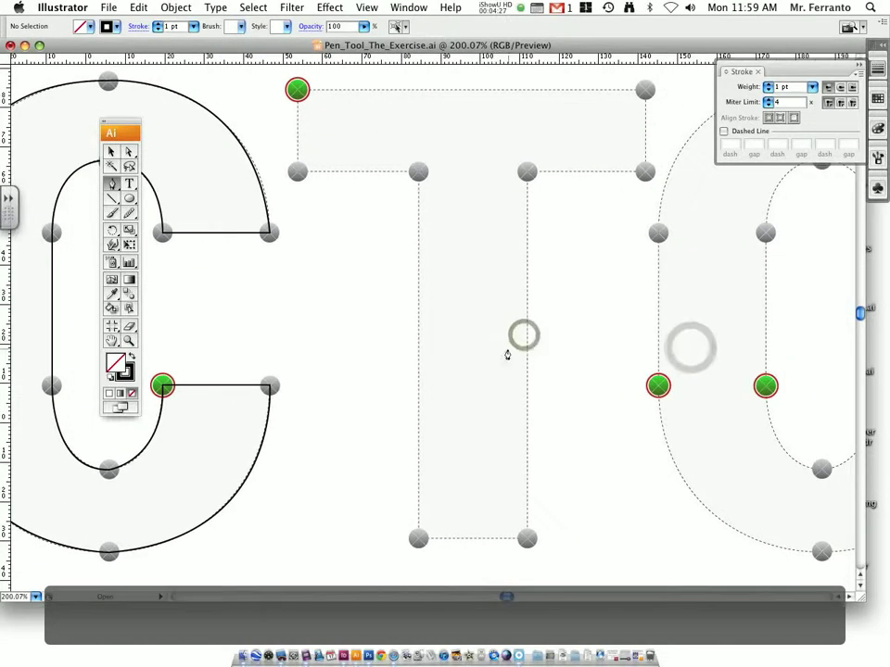
left_click(296, 90)
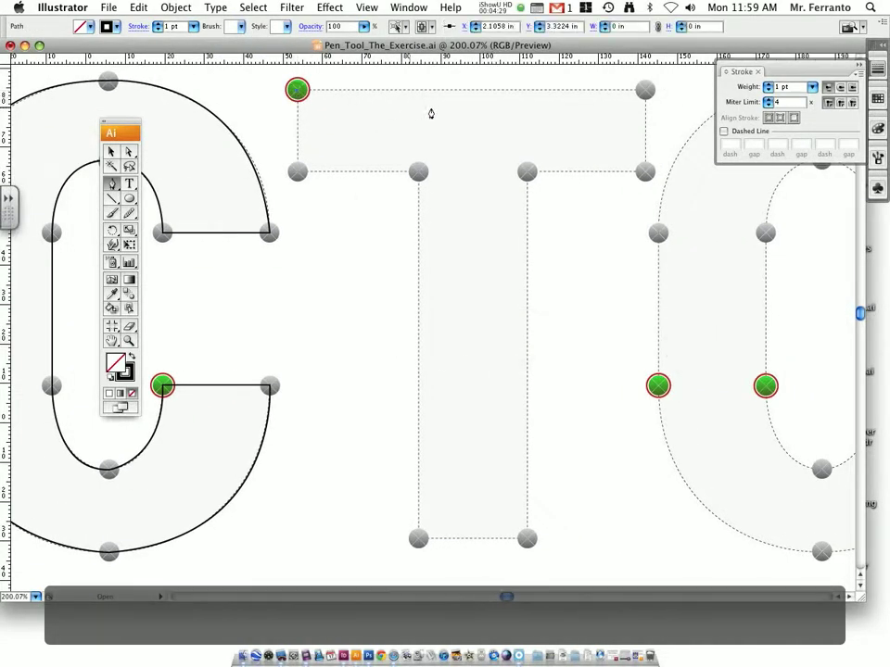
left_click(645, 90)
left_click(645, 170)
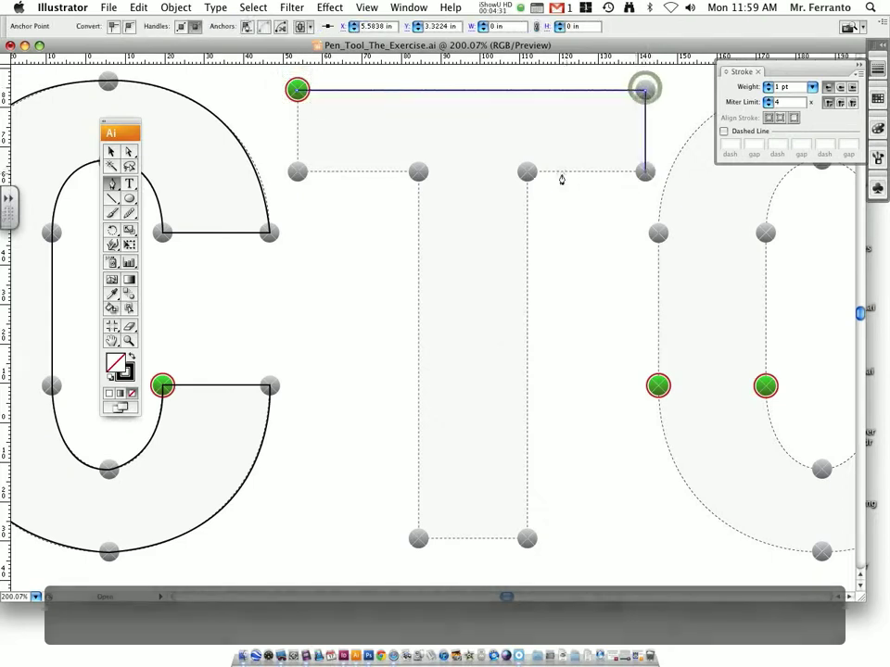
left_click(526, 171)
left_click(526, 539)
left_click(418, 539)
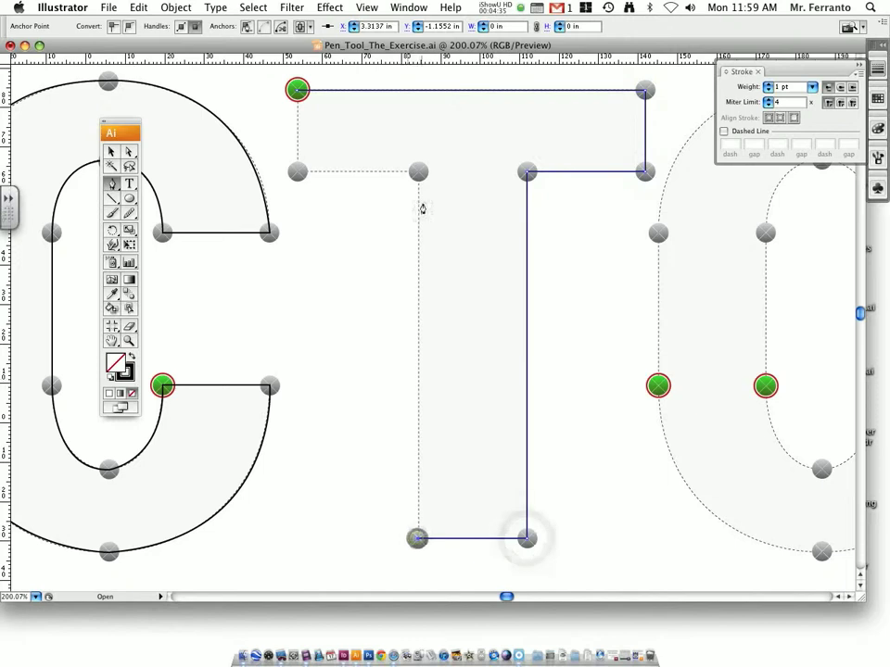
Step: Trace the T's left stem side and left crossbar underside, close the path at the green start point and deselect it
left_click(418, 171)
left_click(297, 170)
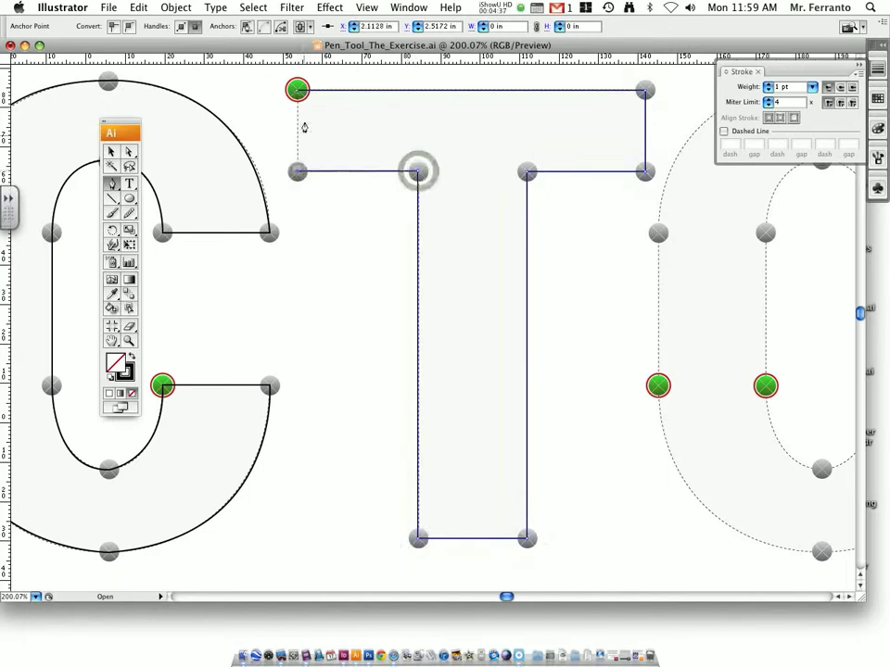
left_click(296, 90)
left_click(108, 151)
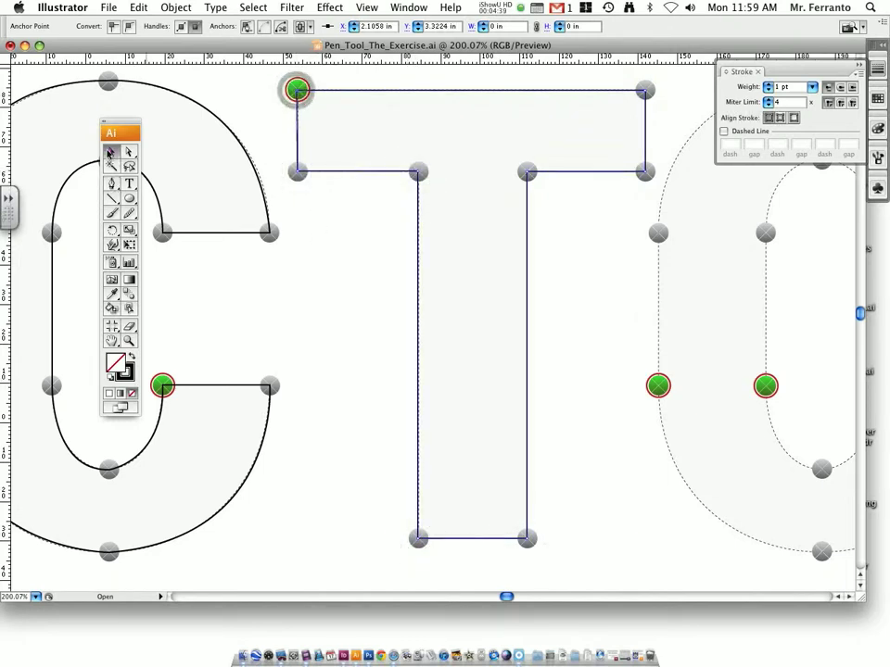
scroll(701, 345, "right", 10)
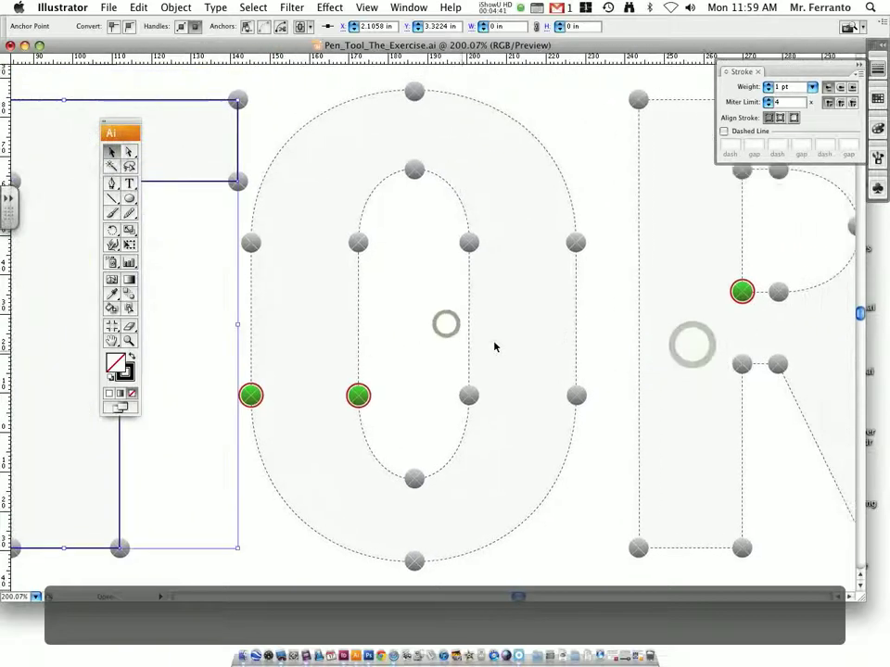
left_click(568, 326)
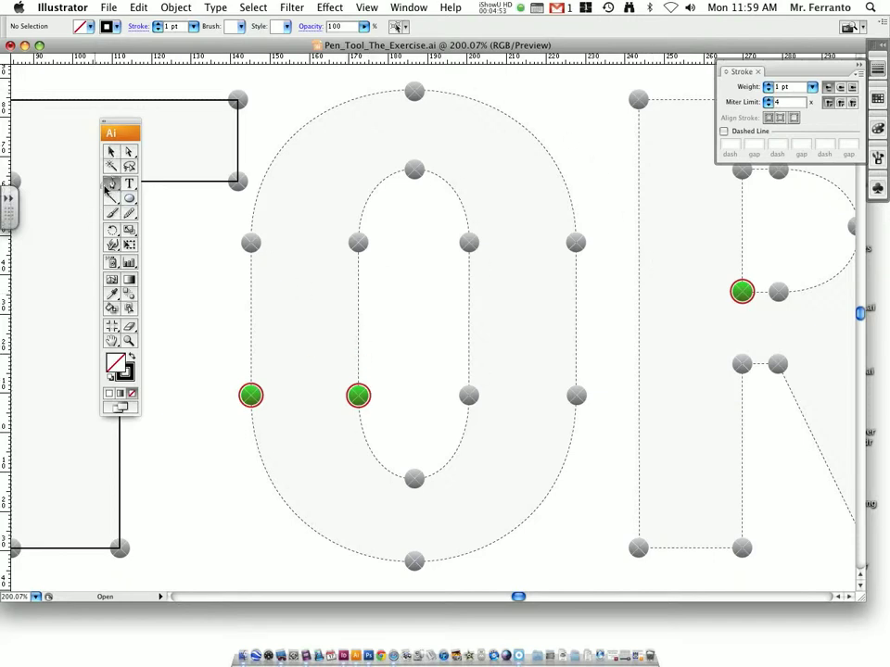
Step: Trace the O's outer left side, top curve and right side from the green start point to the lower-right gray point, removing outgoing handles
left_click(252, 398)
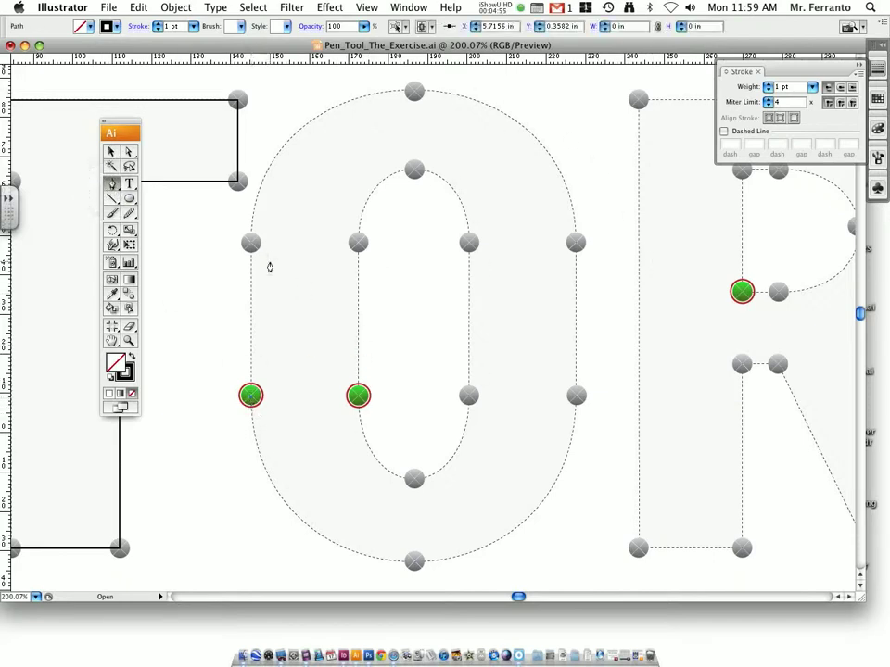
left_click(251, 242)
left_click_drag(415, 91, 584, 90)
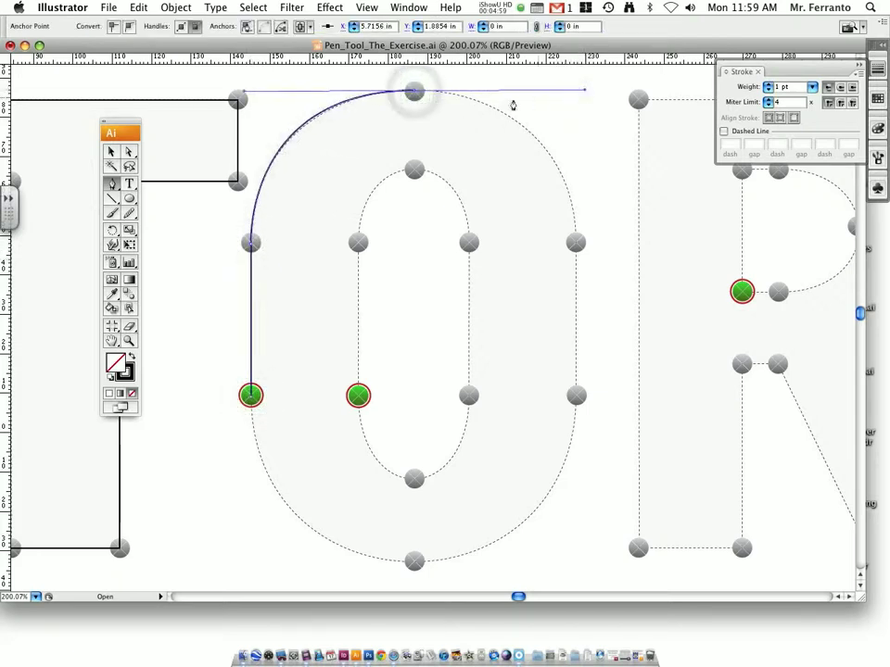
key("super+z")
left_click(415, 93)
left_click_drag(576, 243, 586, 401)
left_click(576, 243)
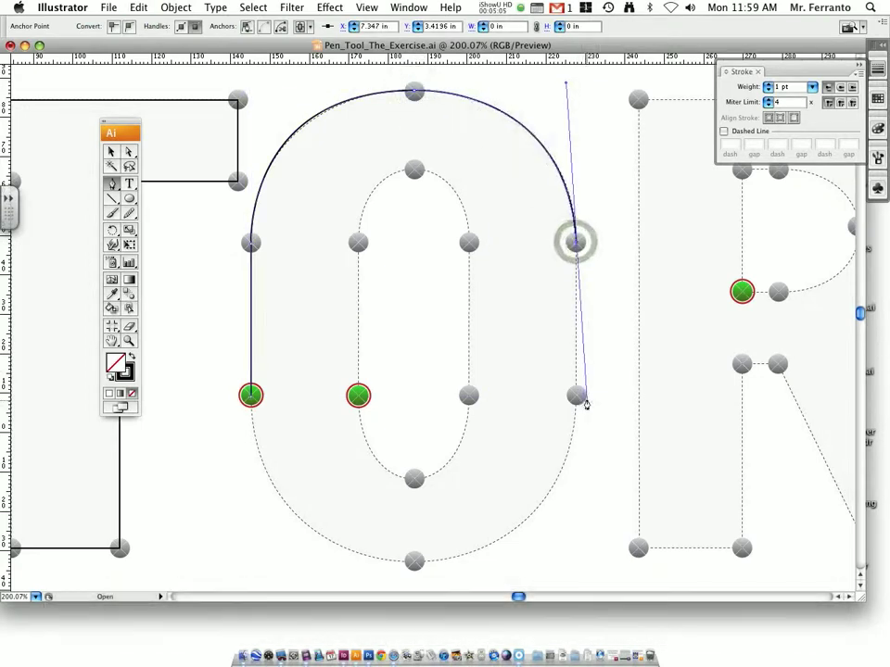
left_click(576, 245)
left_click(575, 397)
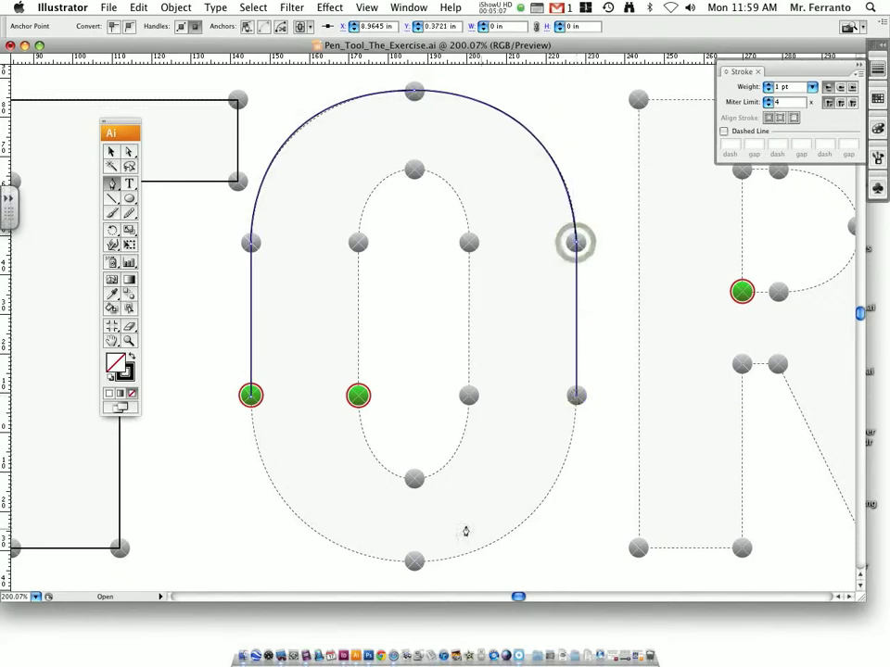
Step: Trace the O's outer bottom curve through its lowest gray point, close the path at the green start point and deselect it
left_click_drag(415, 561, 248, 572)
left_click(414, 562)
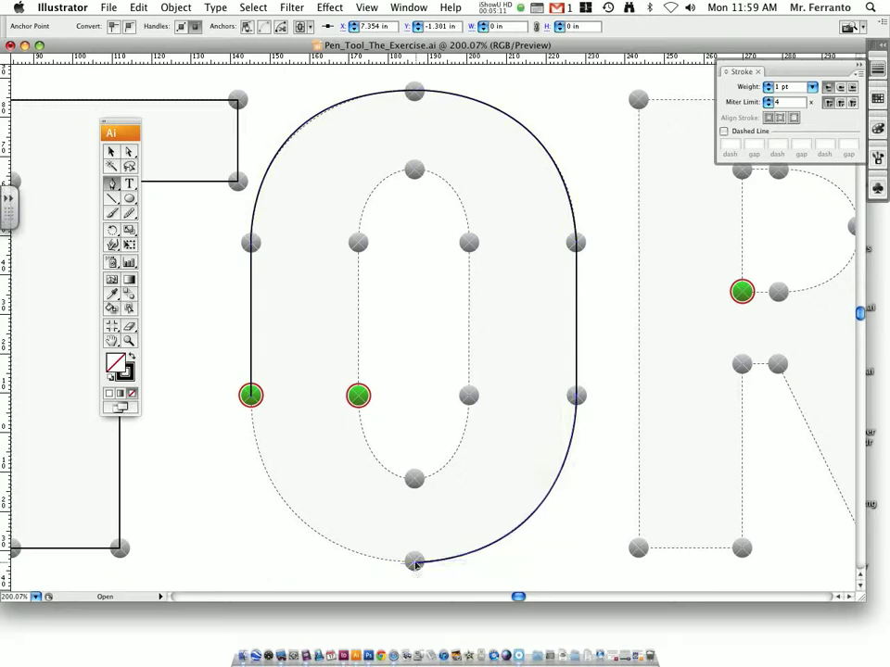
left_click_drag(252, 397, 249, 240)
key("super+shift+a")
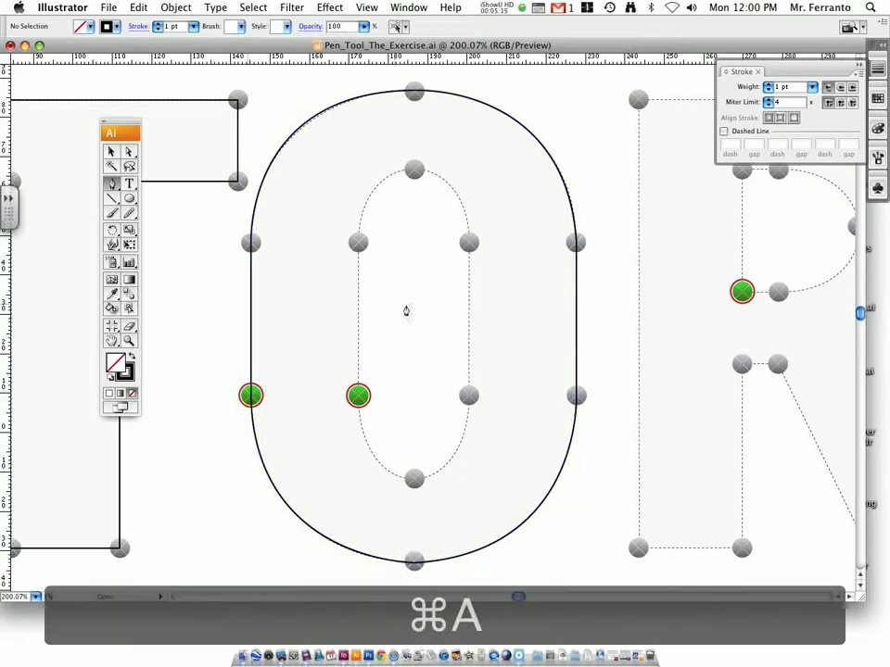
Step: Trace the O's inner left side, top curve and right side from the inner green start point to the inner lower-right gray point
left_click(358, 397)
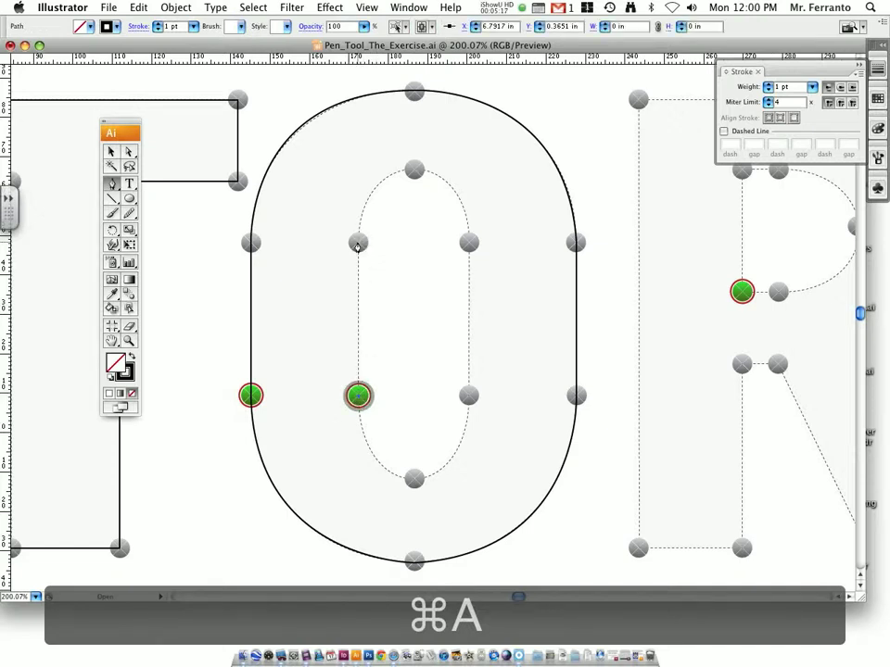
left_click(358, 242)
left_click_drag(415, 170, 481, 170)
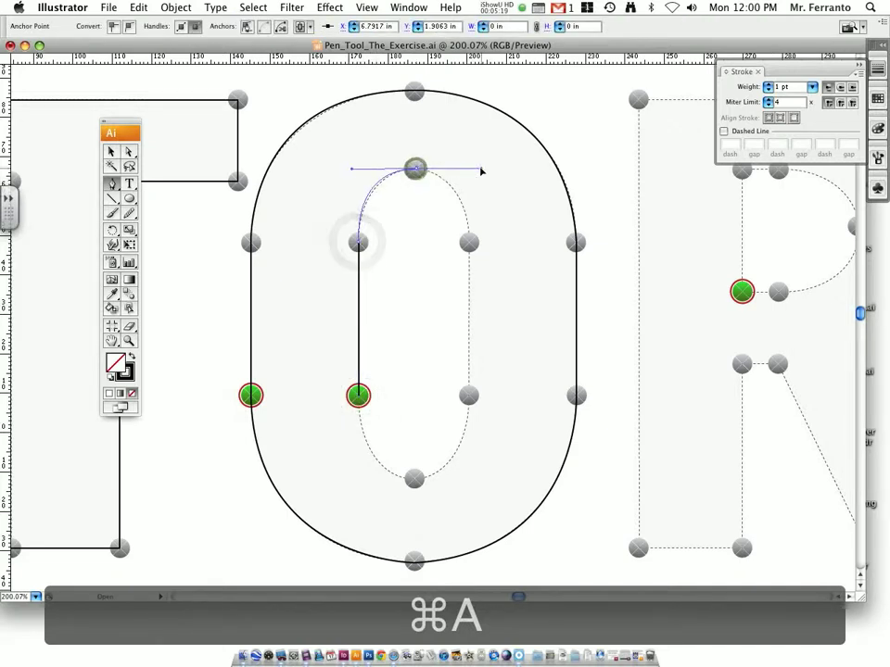
left_click(416, 168)
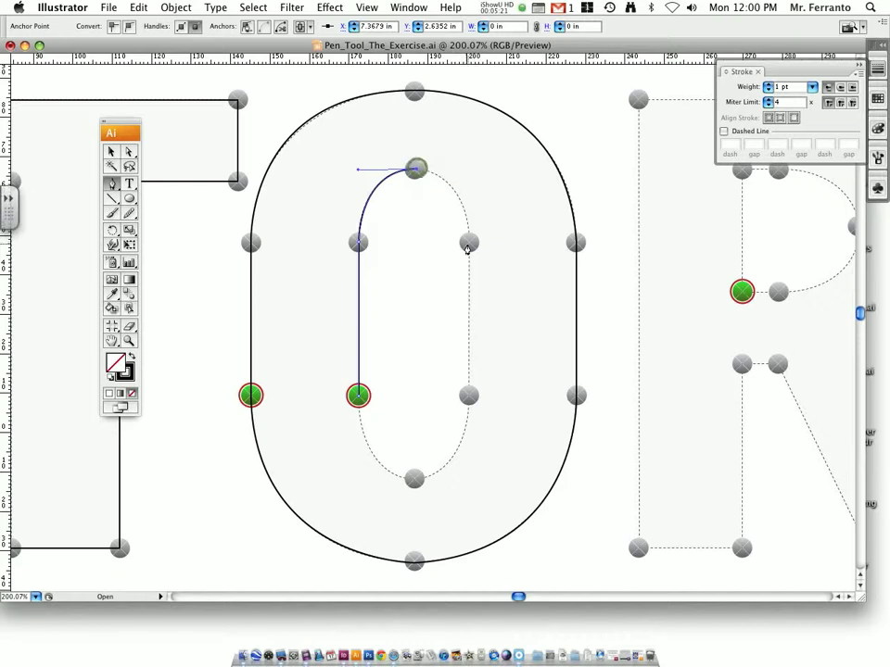
left_click_drag(469, 243, 468, 315)
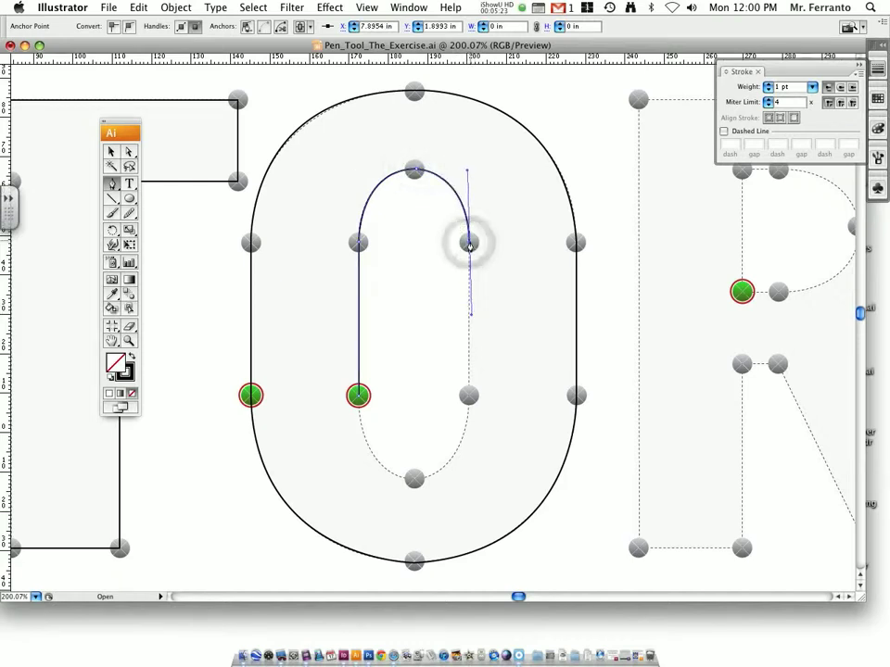
left_click(469, 396)
Step: Trace the O's inner bottom curve, close the path at the inner green start point and deselect it
left_click_drag(414, 479, 360, 482)
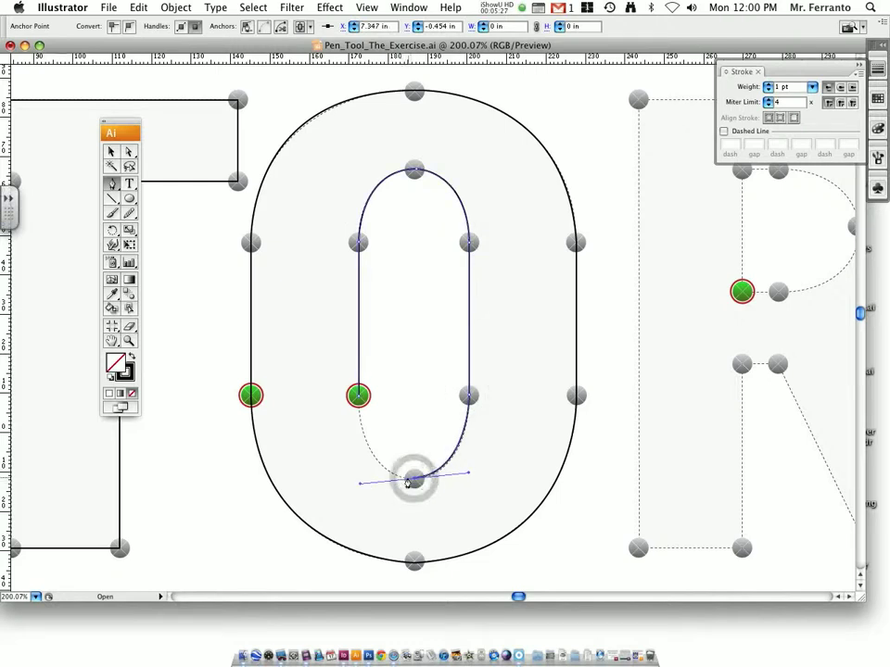
left_click_drag(358, 397, 359, 318)
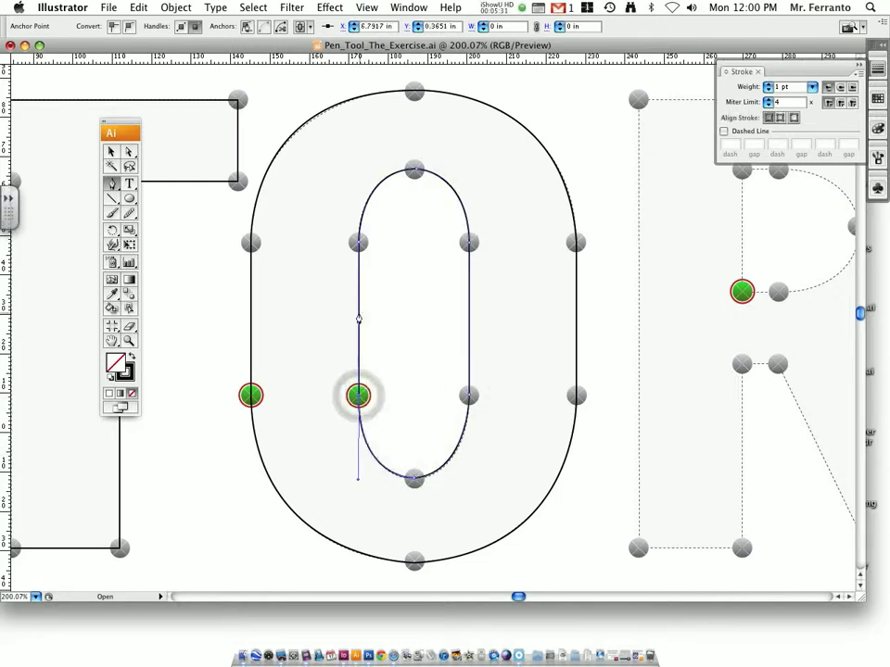
key("super+shift+a")
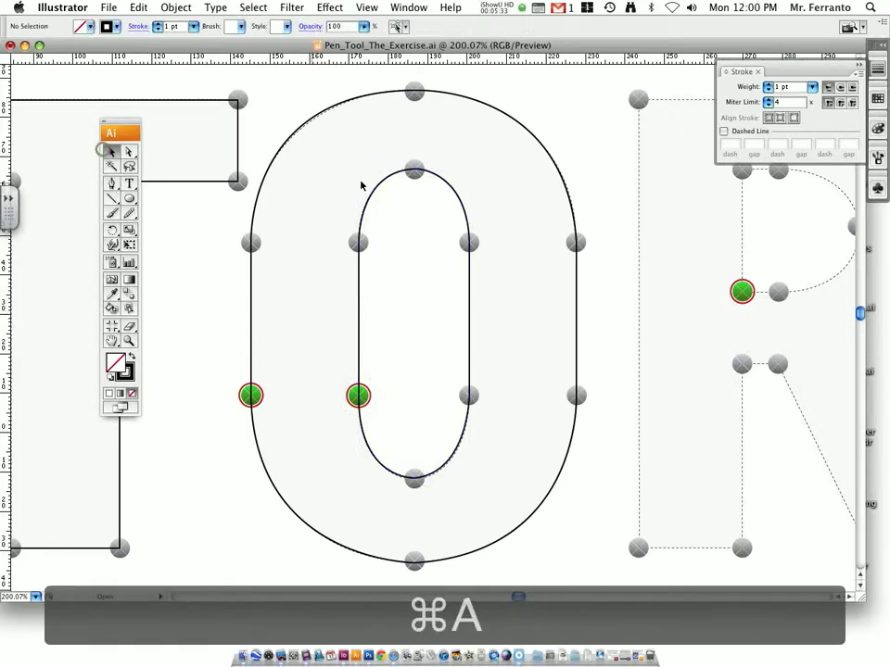
Step: Fill the O's outer path with the lime green swatch and deselect it
left_click(510, 119)
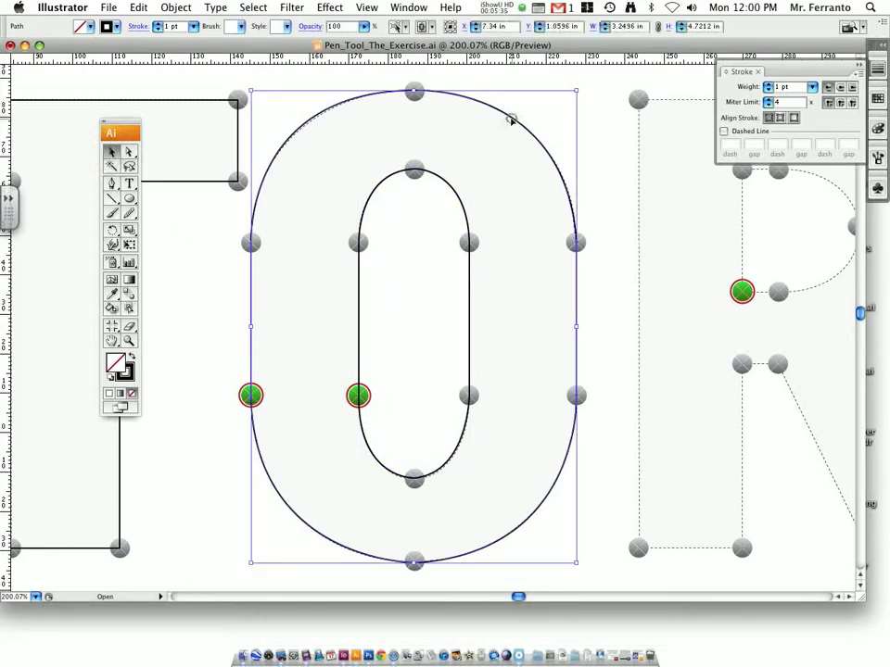
left_click(85, 26)
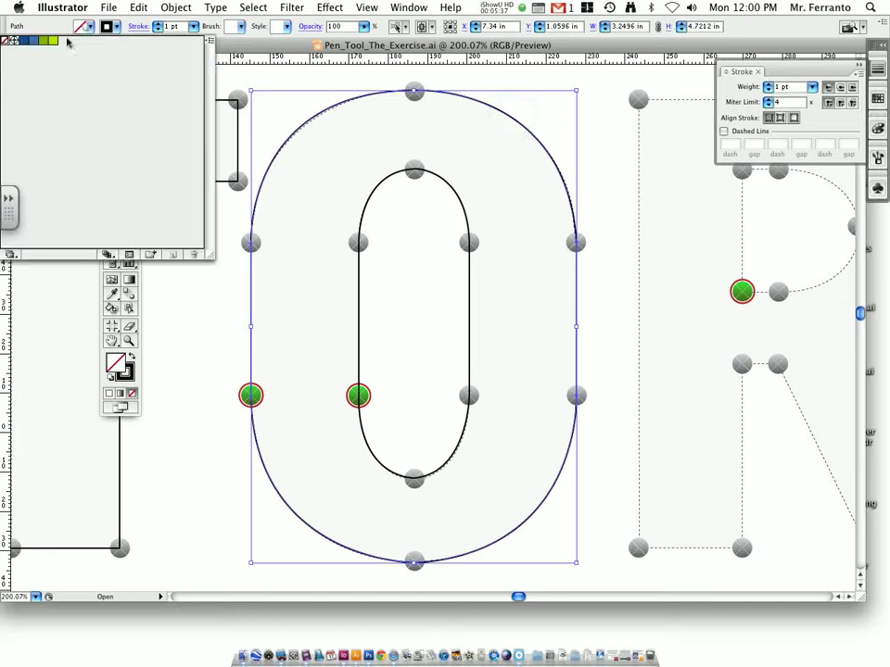
left_click(85, 80)
left_click(594, 178)
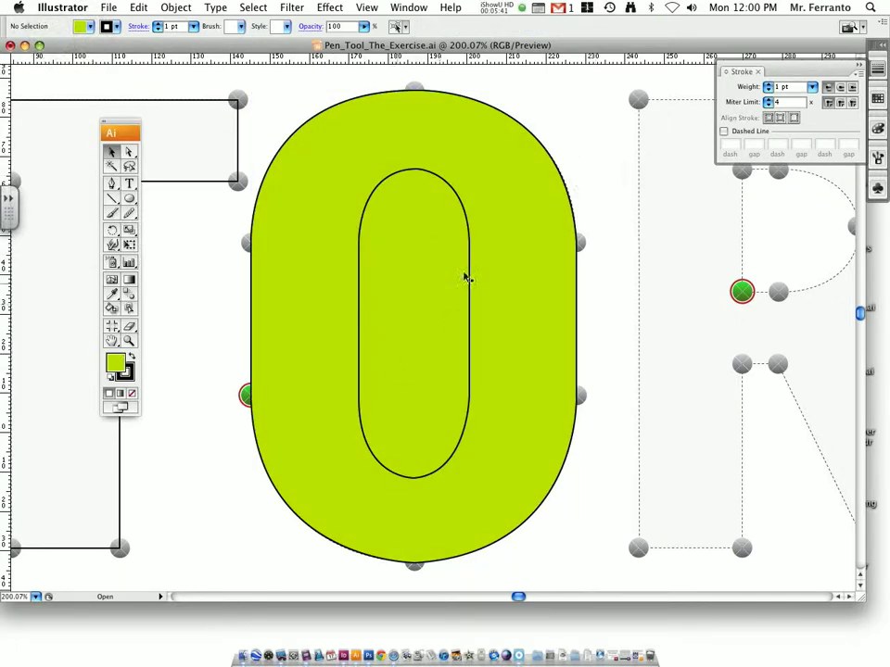
Step: Select both O paths and subtract the inner path from the outer one with Pathfinder to cut out the counter, leaving nothing selected
left_click(443, 180)
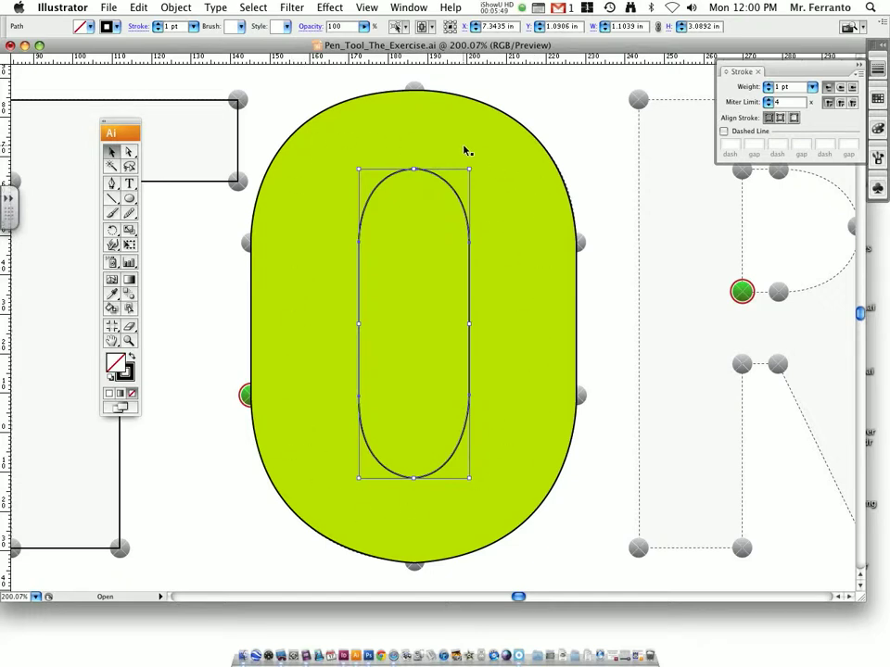
left_click(548, 115)
left_click_drag(551, 102, 363, 254)
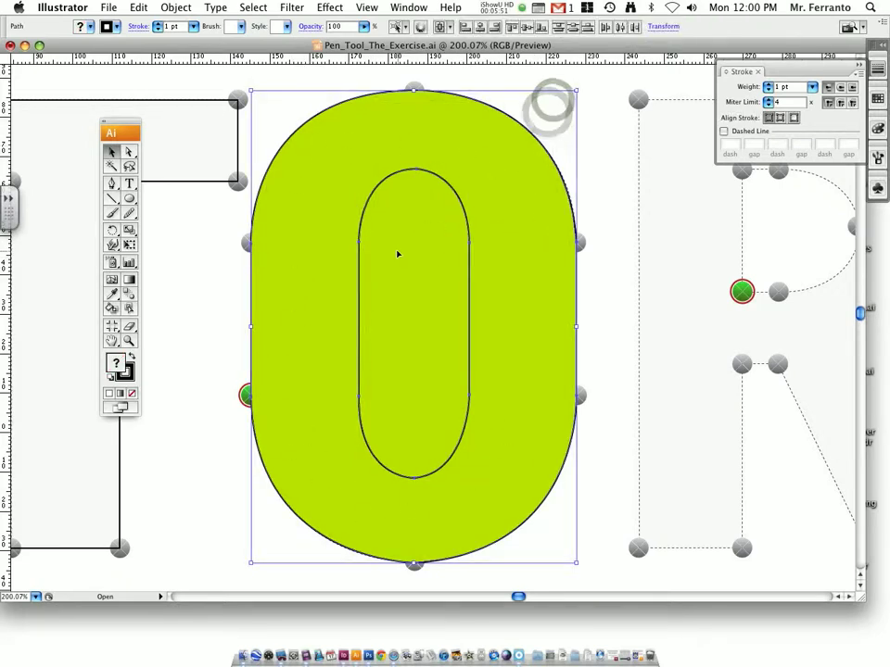
left_click(387, 8)
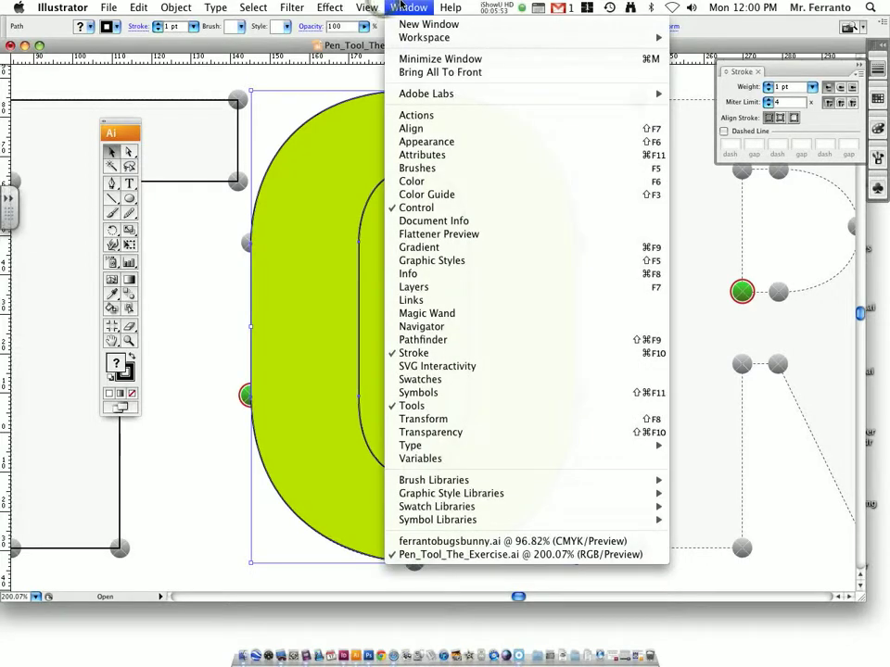
left_click(426, 341)
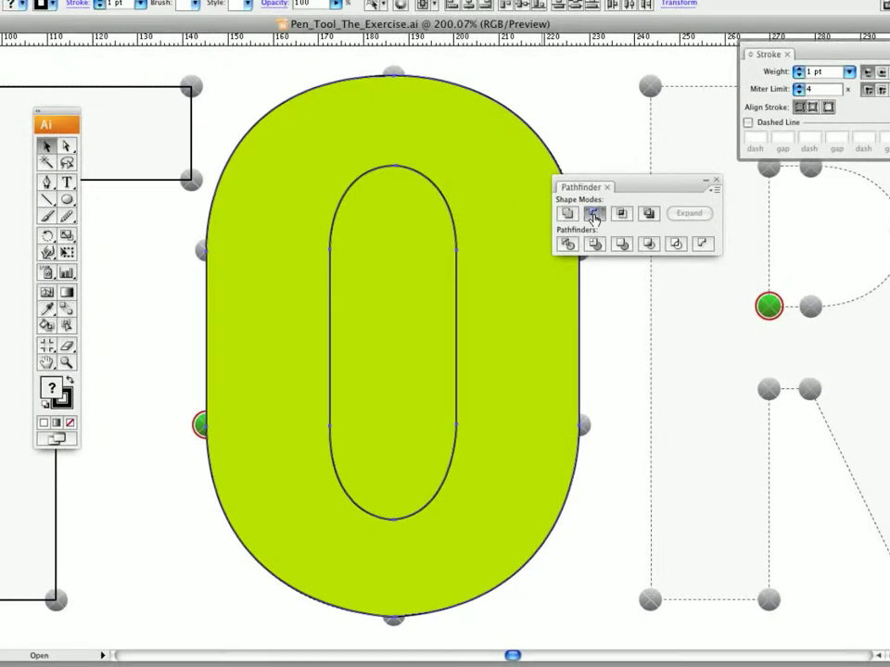
left_click(594, 214)
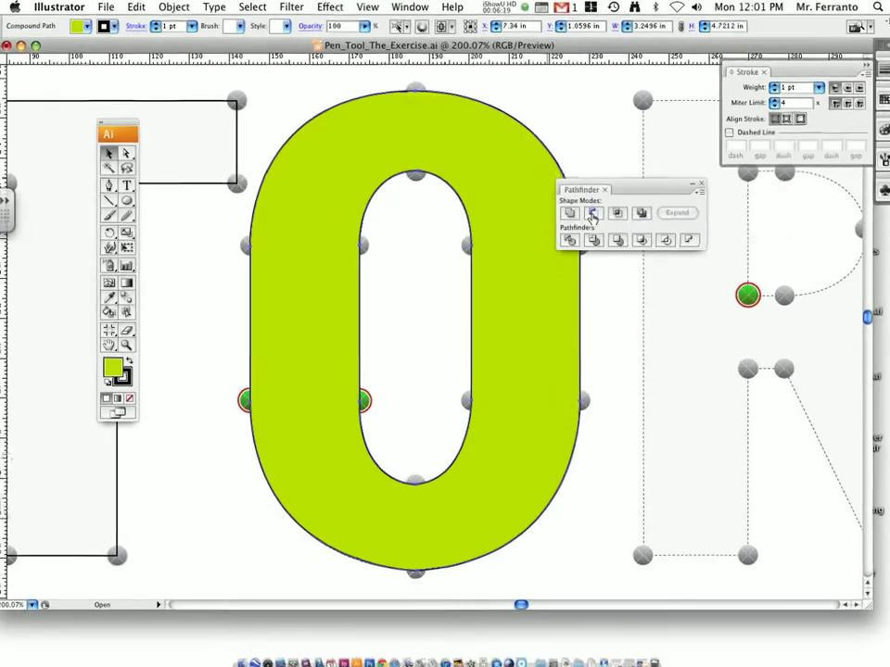
left_click(196, 258)
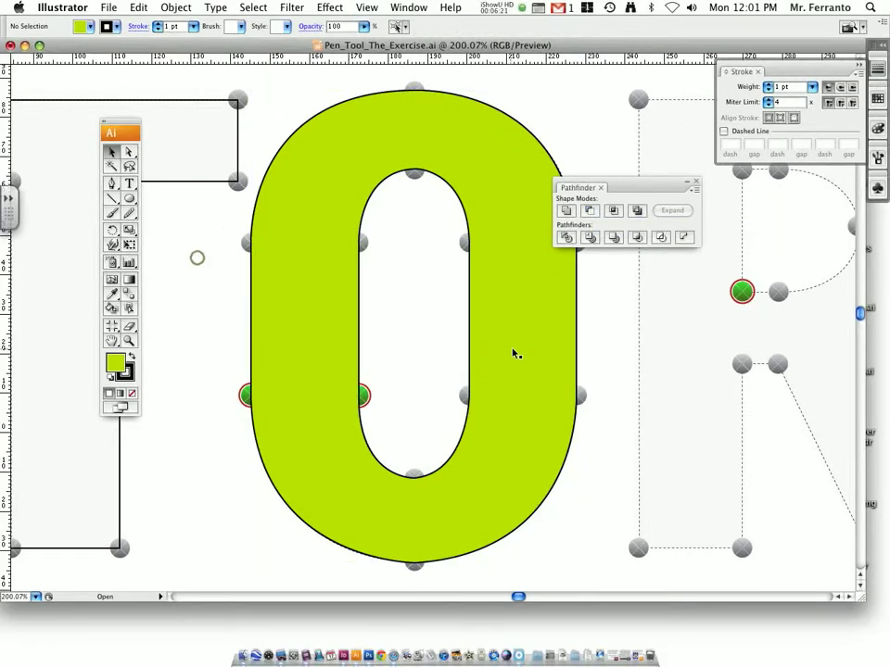
Step: Close and reopen the Pathfinder panel, and move it away from the R's inner bowl
scroll(512, 353, "right", 5)
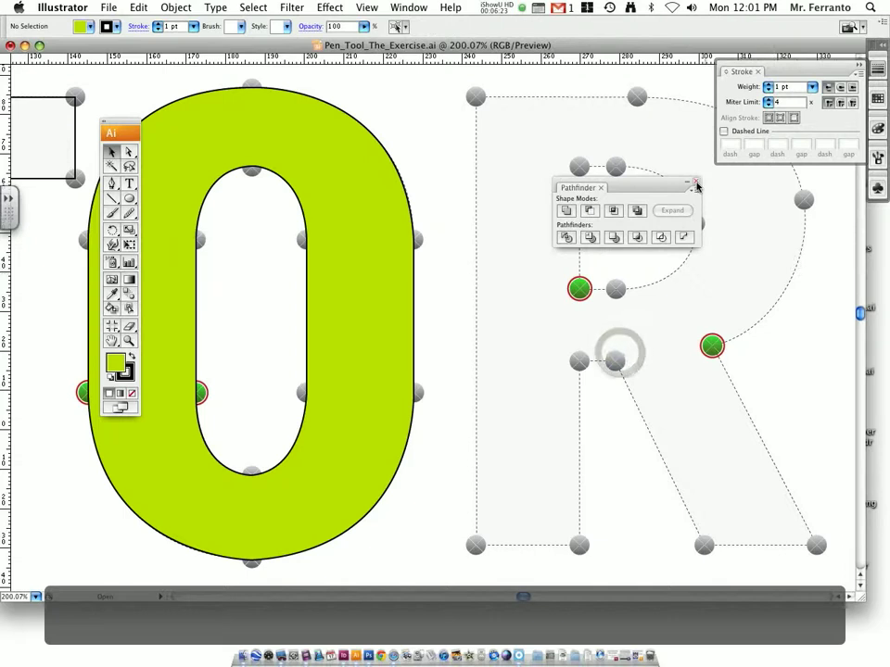
left_click(696, 182)
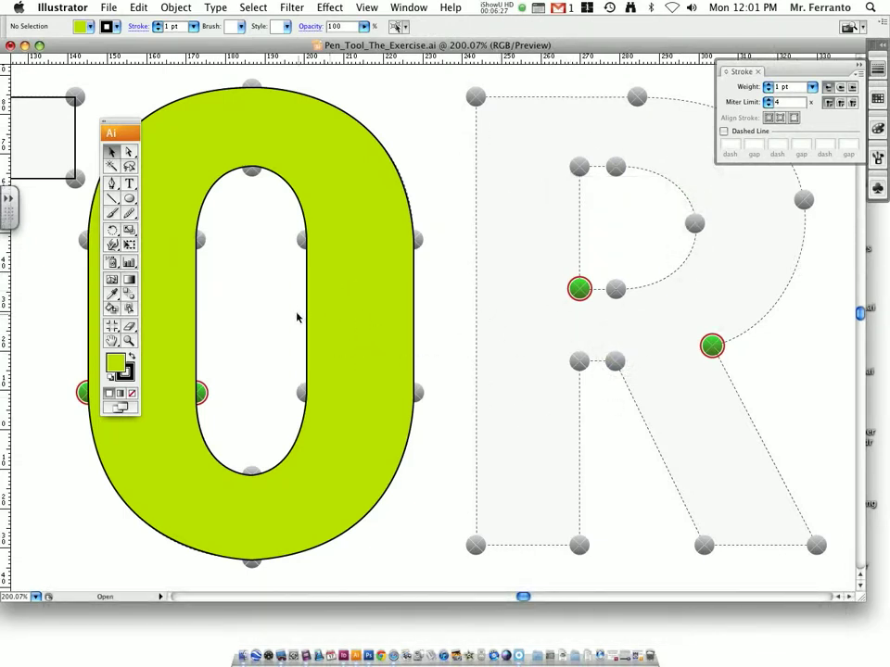
left_click(427, 6)
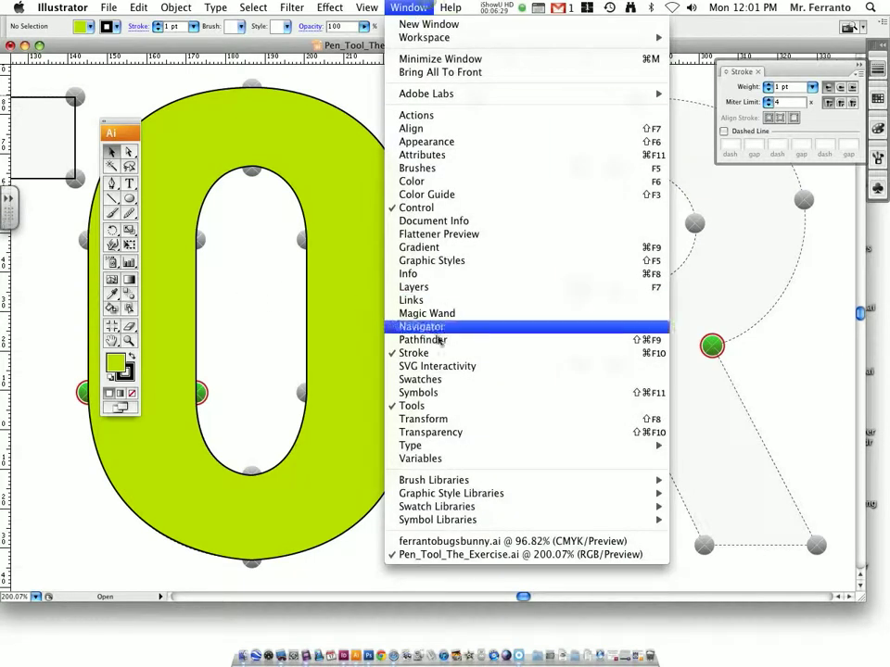
left_click(440, 342)
left_click_drag(603, 185, 515, 141)
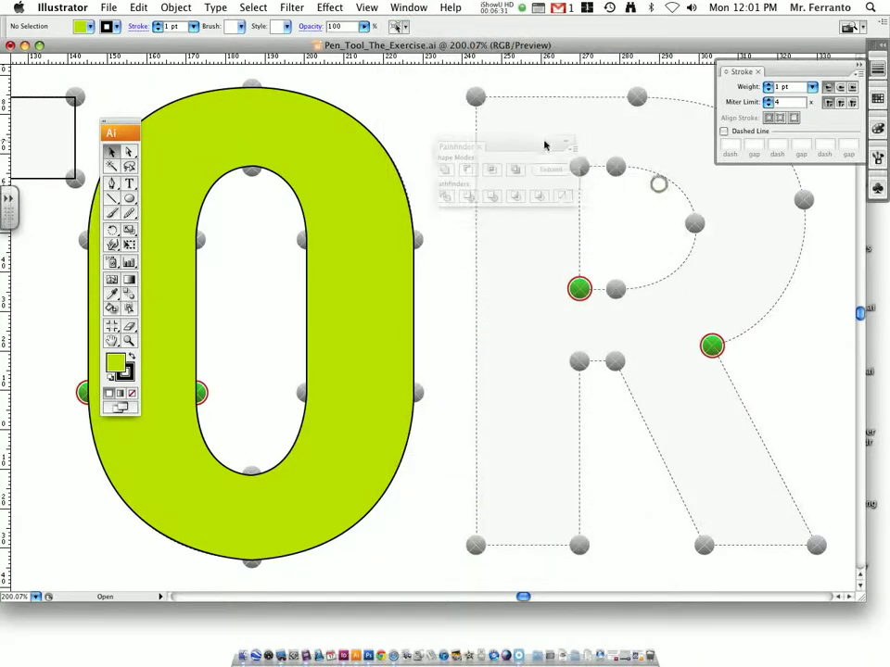
Step: Select the V and C paths and copy the O's lime green fill onto them with the Eyedropper
scroll(560, 366, "left", 10)
scroll(559, 366, "left", 5)
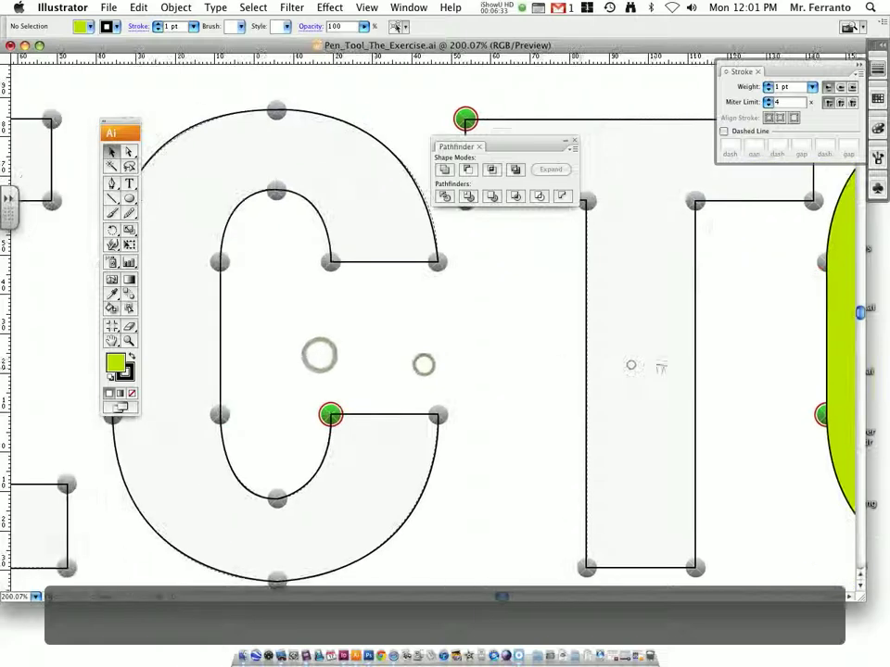
key("super+minus")
key("super+minus")
key("super+minus")
key("super+minus")
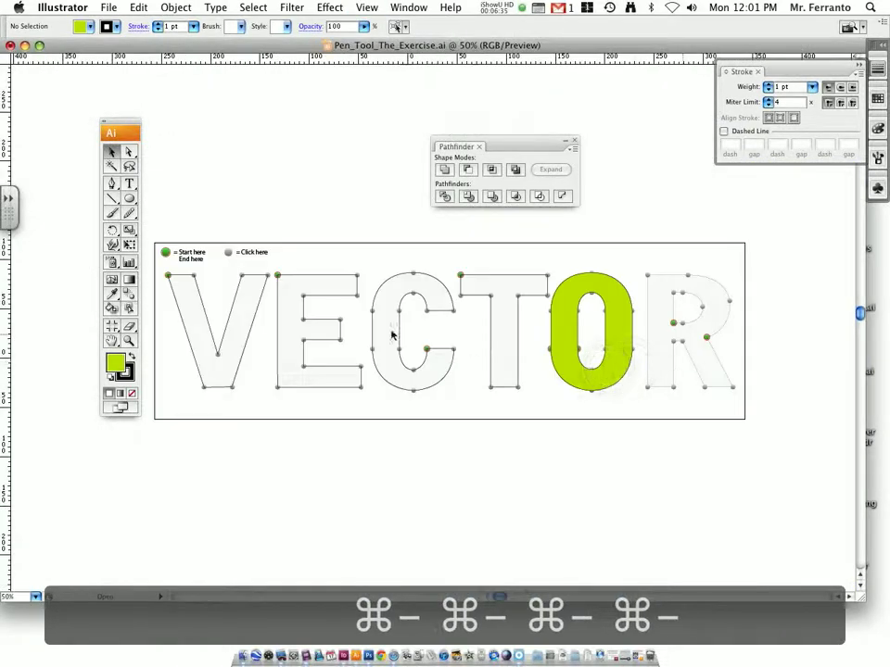
left_click(220, 294)
left_click(413, 276, "shift")
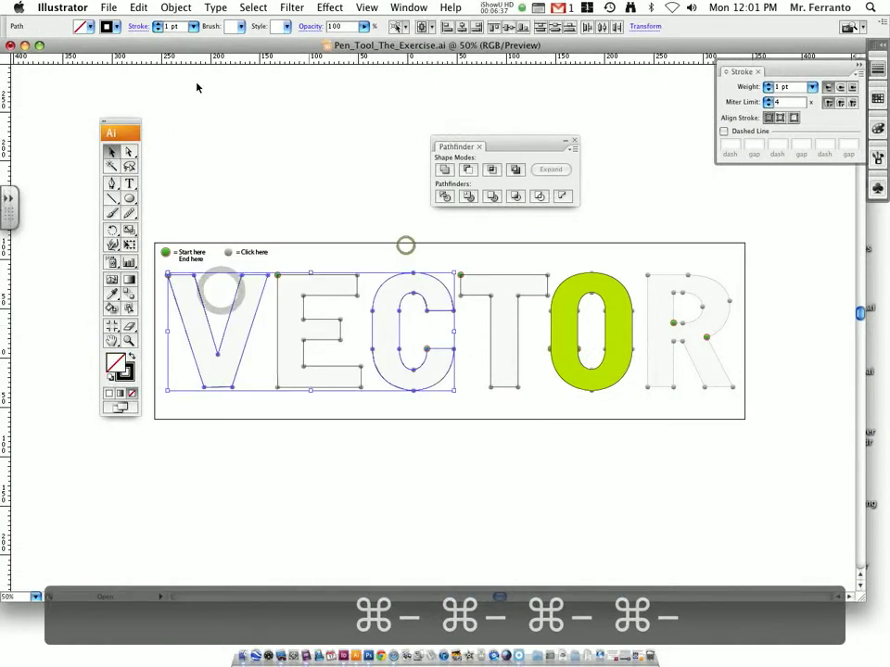
key("i")
left_click(559, 315)
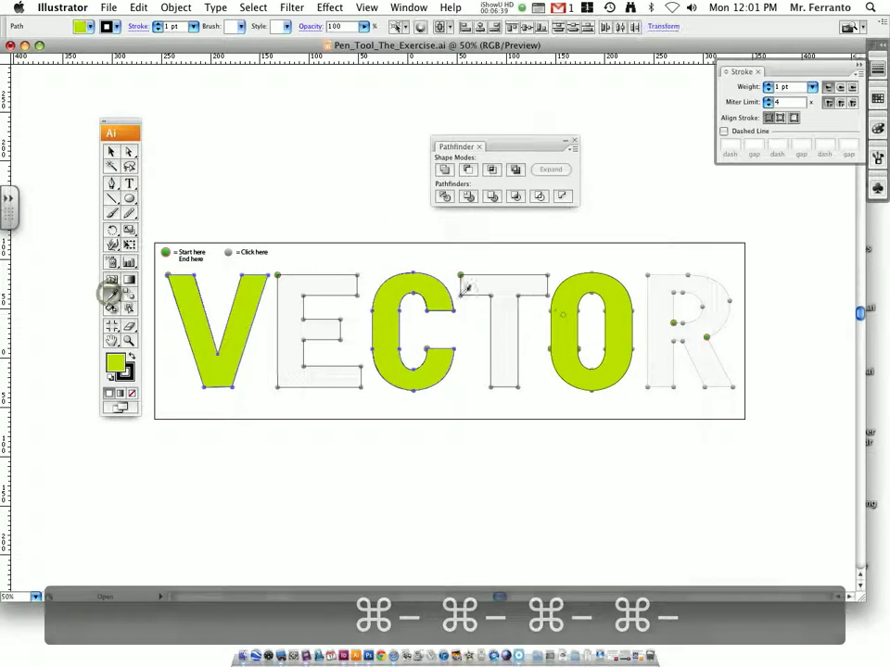
Step: Set the stroke colour of the E and T paths to blue and deselect them
key("v")
left_click_drag(351, 369, 380, 370)
left_click(500, 268, "shift")
left_click(91, 27)
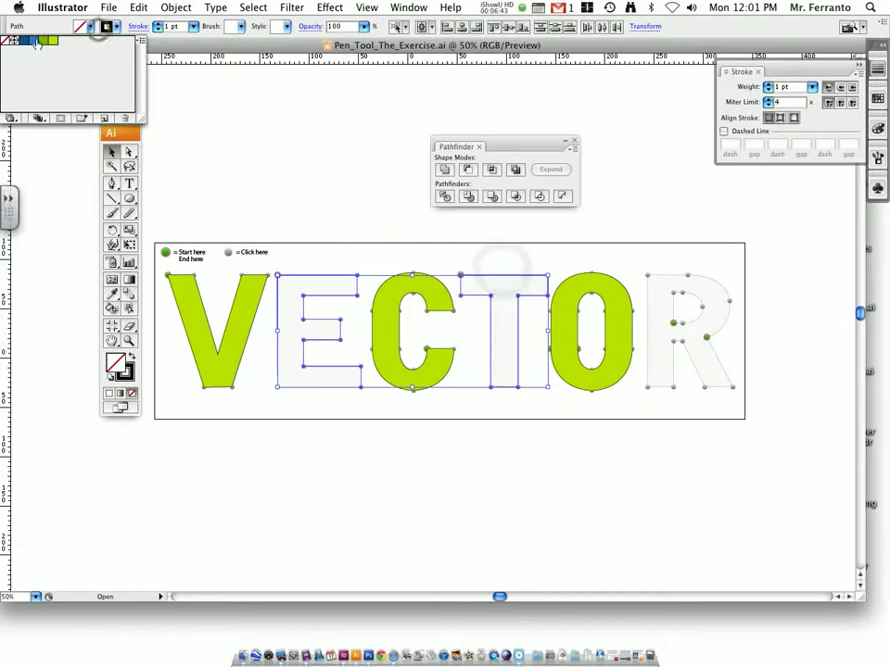
left_click(225, 132)
Step: Reset the E and T paths to the default fill and stroke, fill both with the dark blue swatch and deselect them
left_click_drag(314, 262, 380, 287)
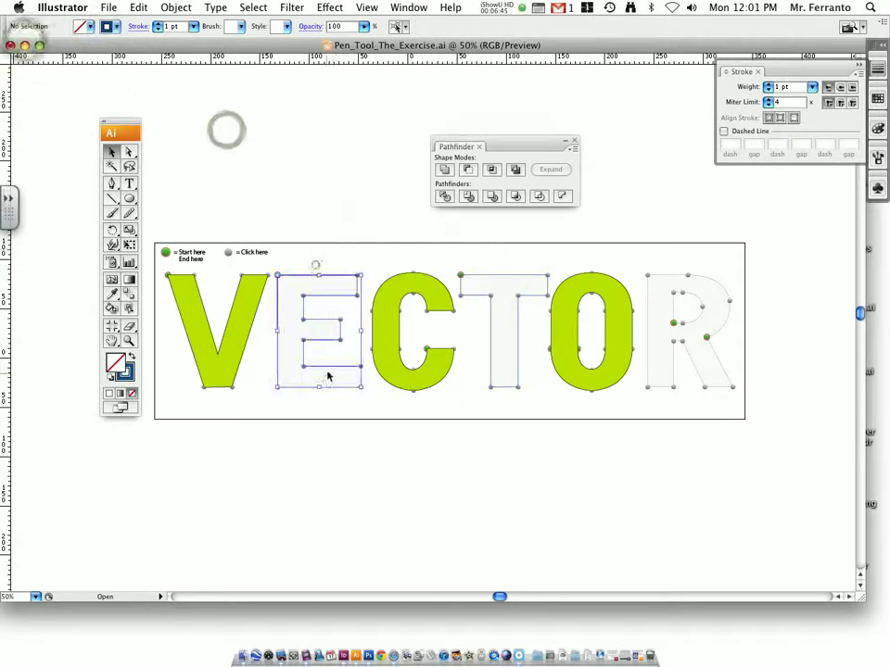
left_click(511, 285, "shift")
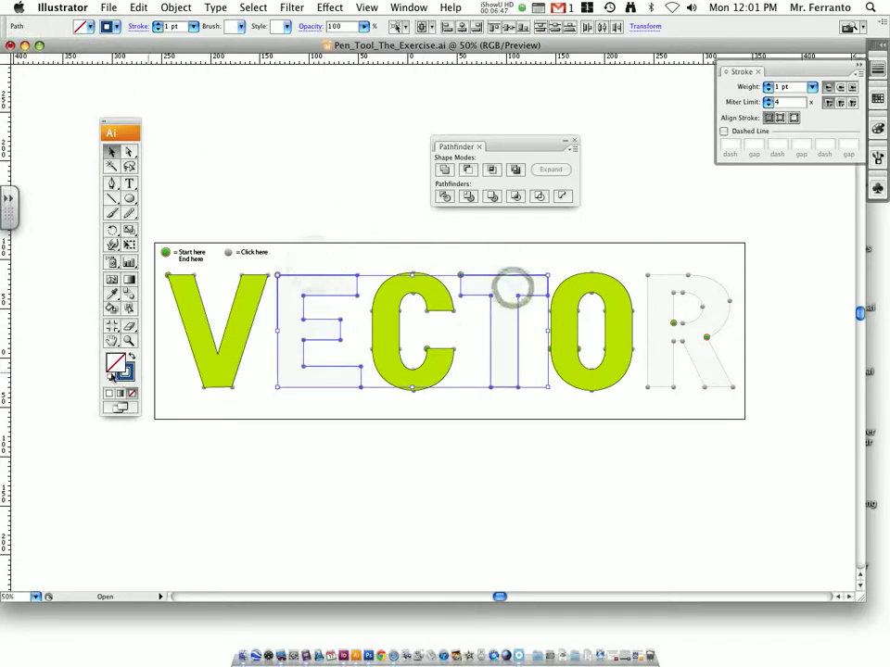
left_click(111, 375)
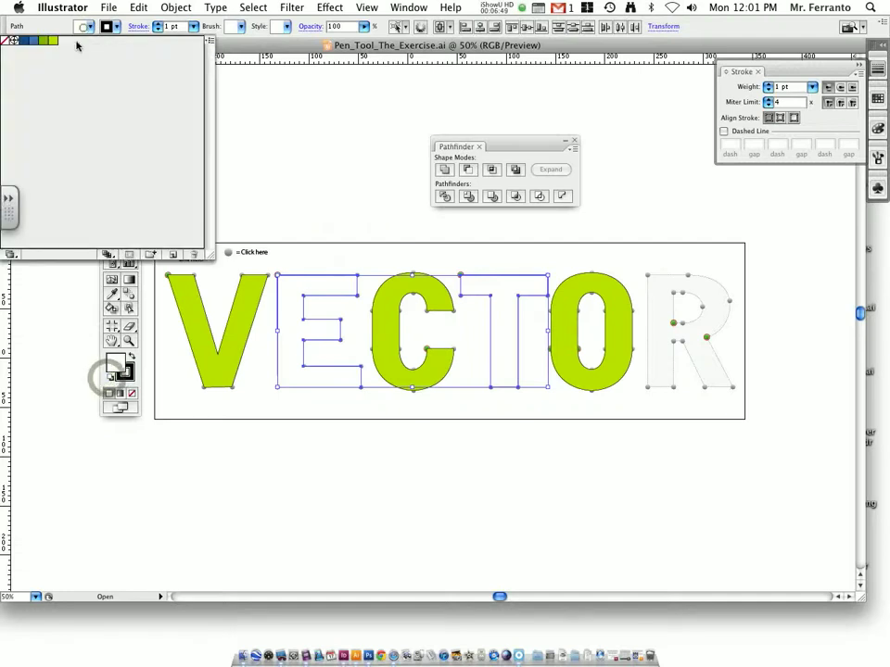
left_click(28, 40)
left_click(314, 138)
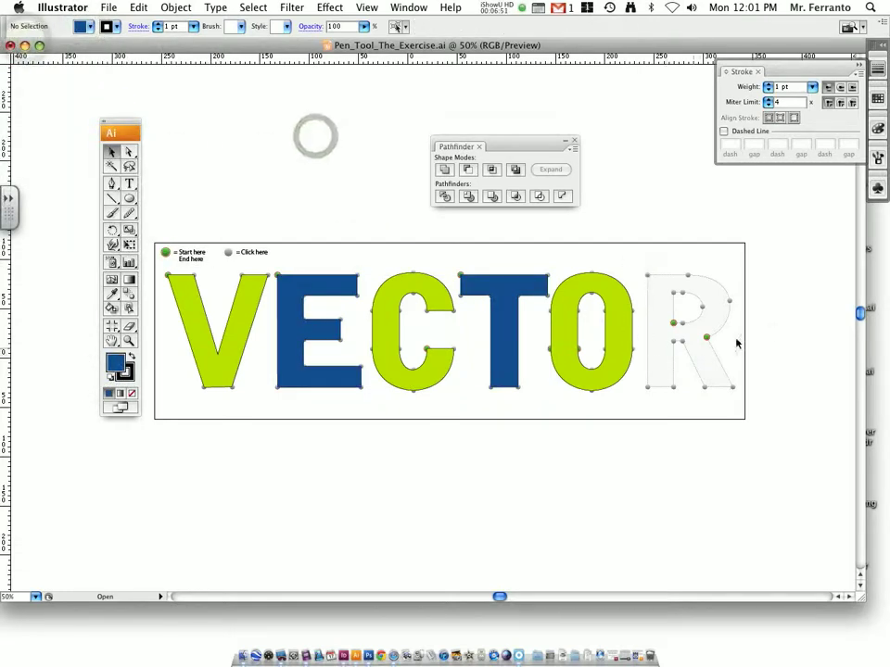